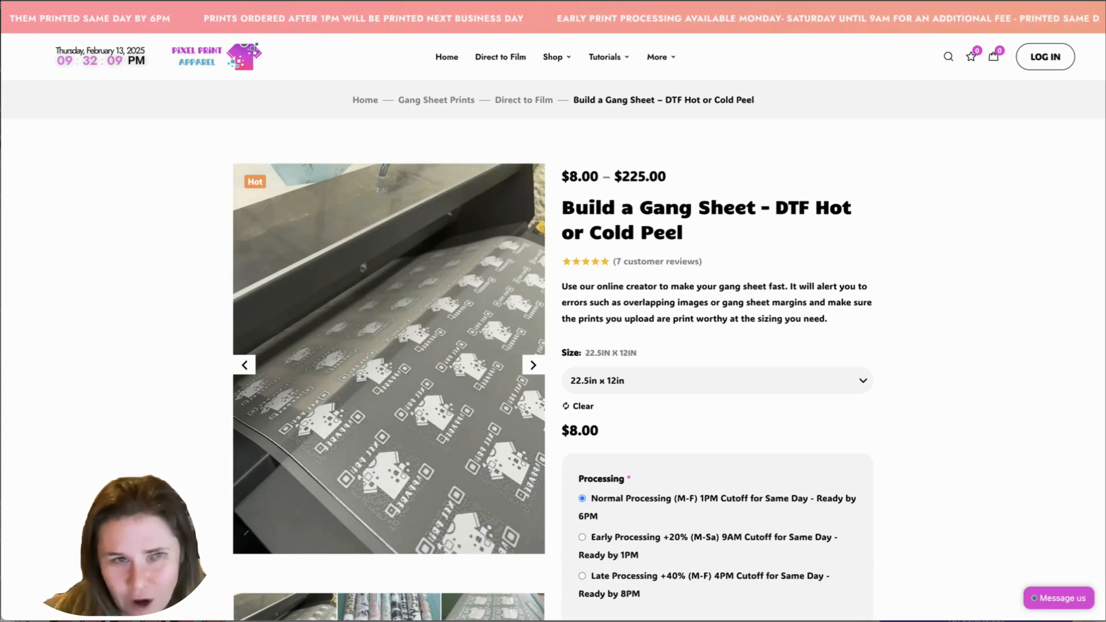
- Choose the 22.5in x 24in size for the gang sheet
scroll(553, 339, "down", 1)
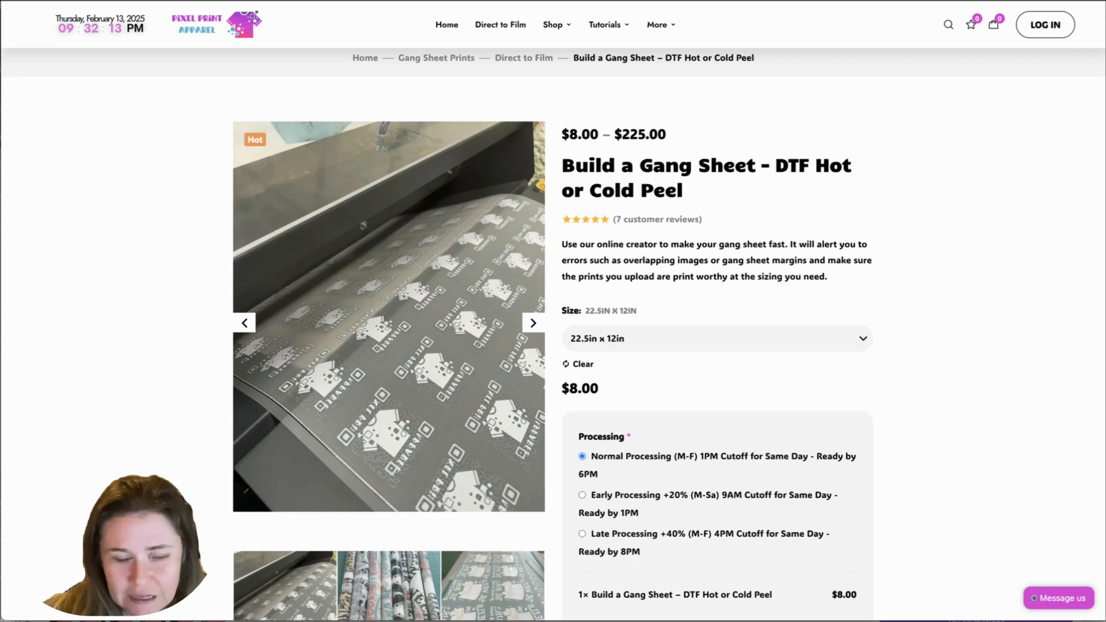
left_click(717, 339)
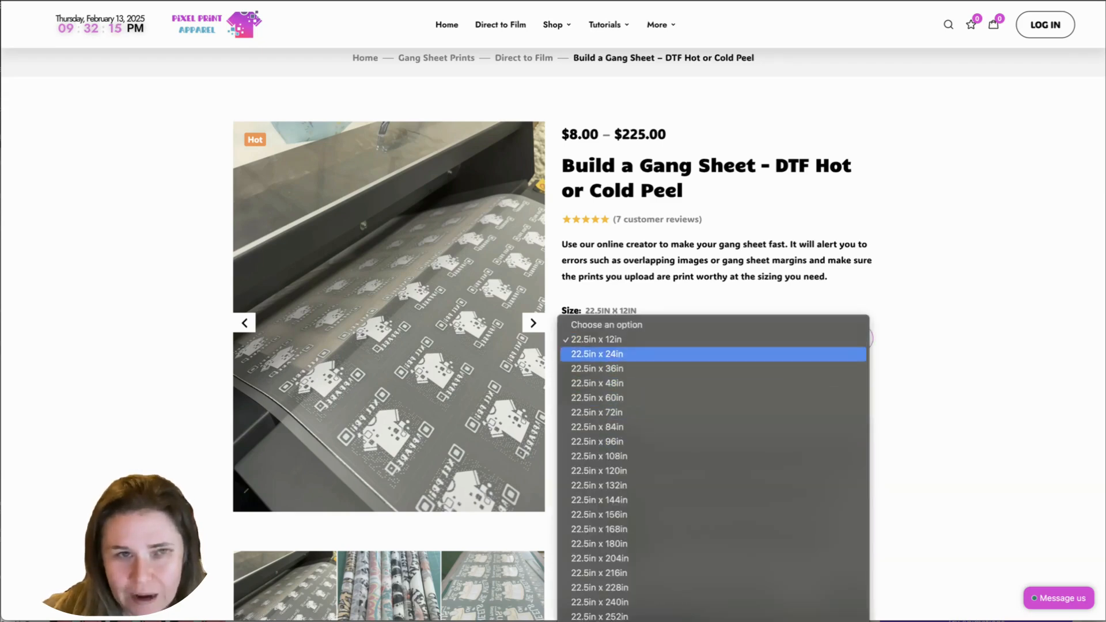
key("Return")
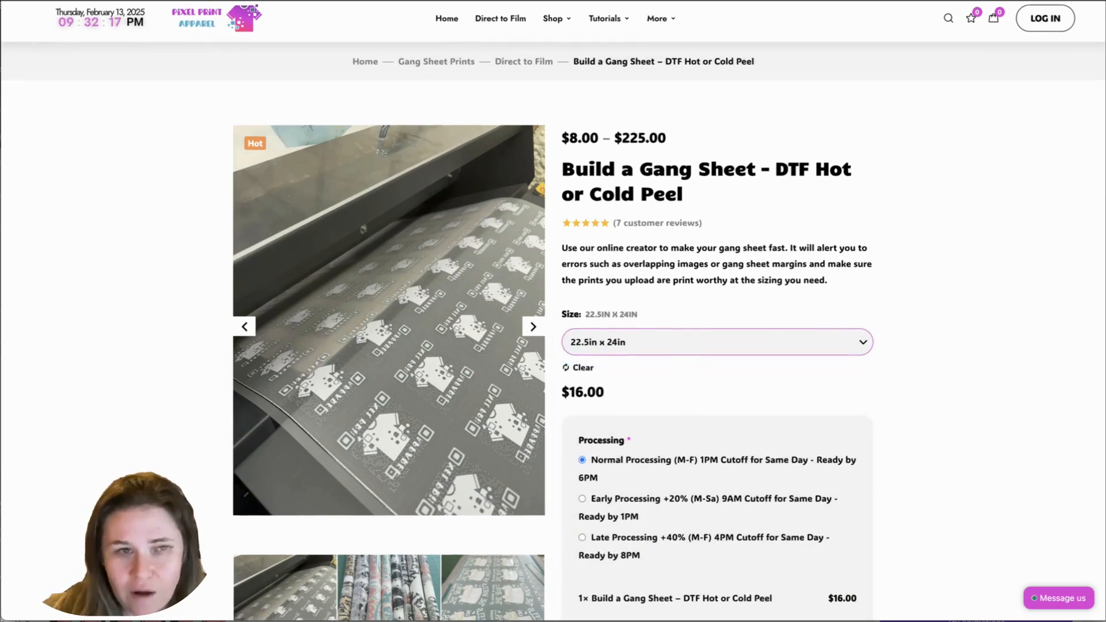
- Open the gang sheet builder for the selected product and start an Auto Build
scroll(552, 338, "up", 1)
scroll(552, 311, "down", 2)
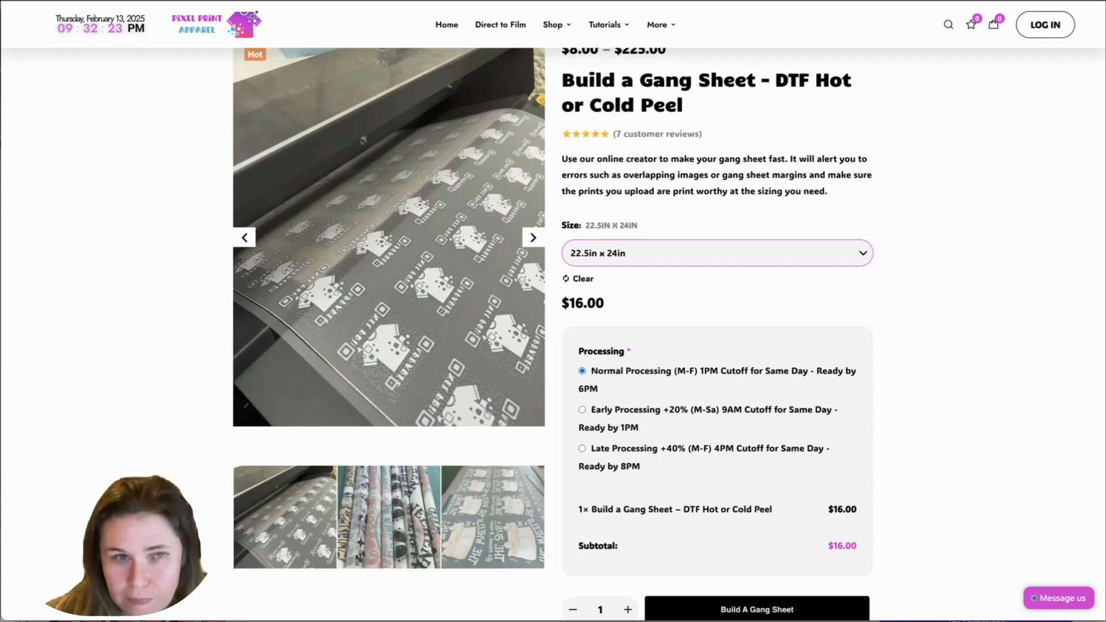
scroll(553, 311, "down", 2)
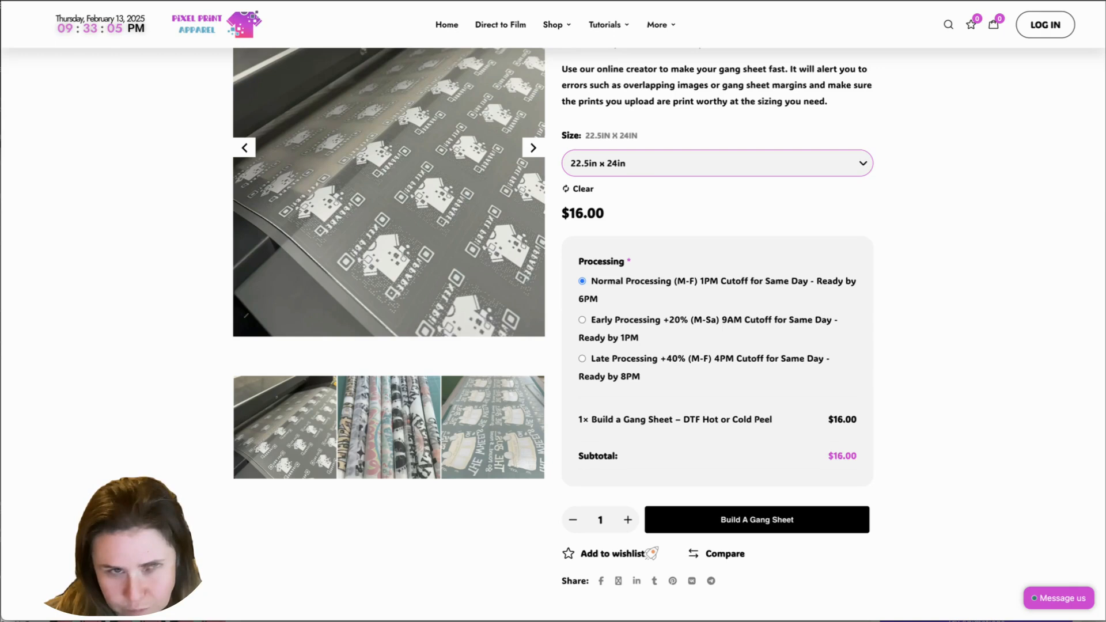
scroll(552, 334, "up", 1)
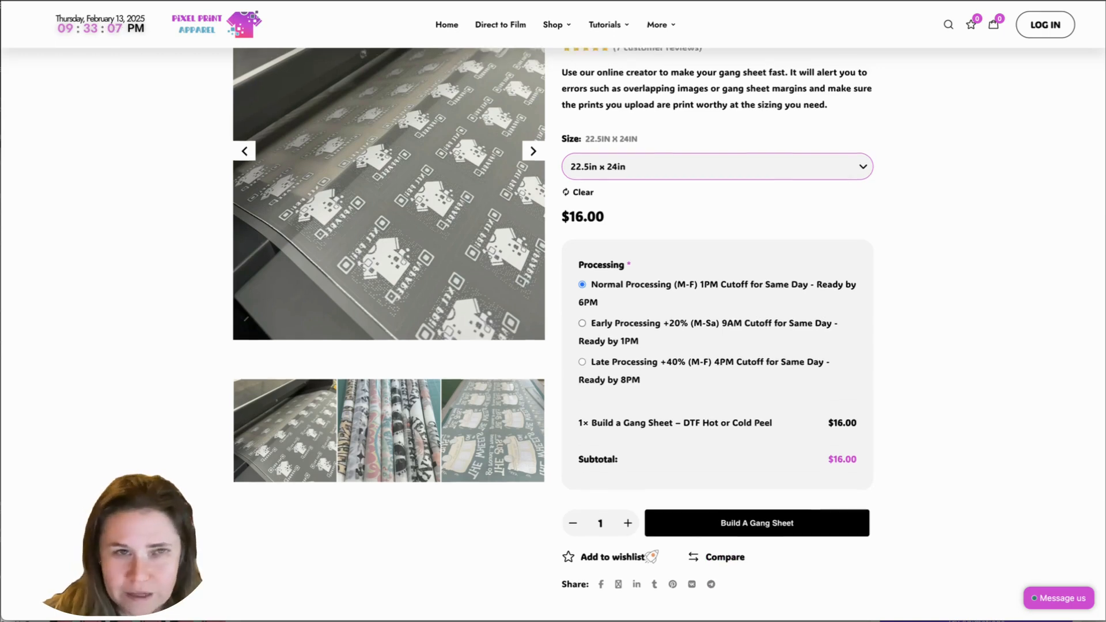
scroll(553, 334, "down", 3)
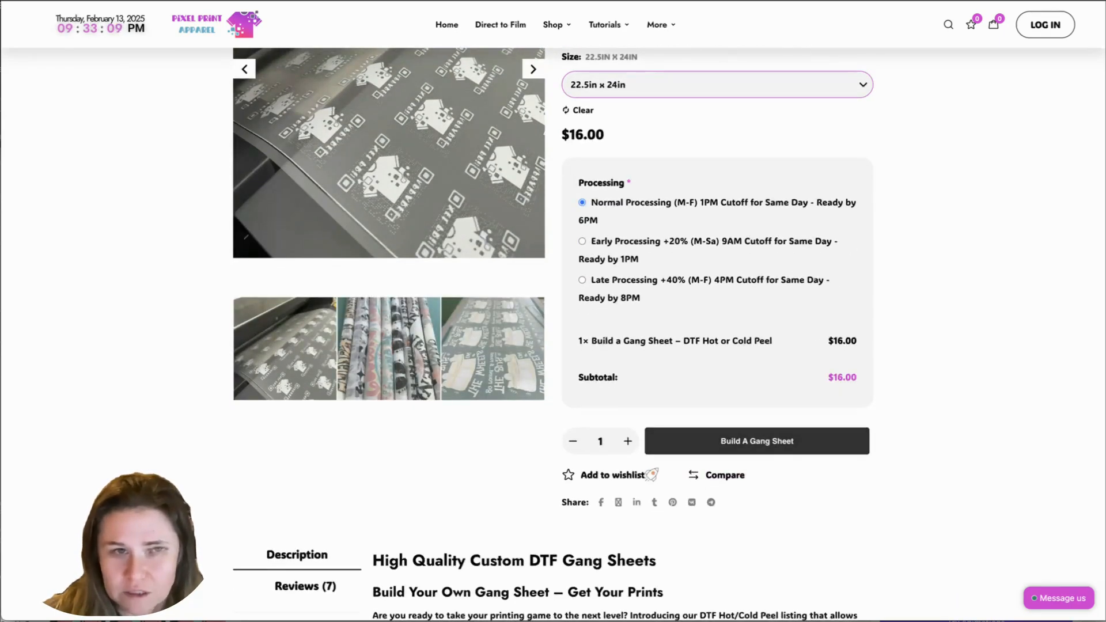
left_click(756, 441)
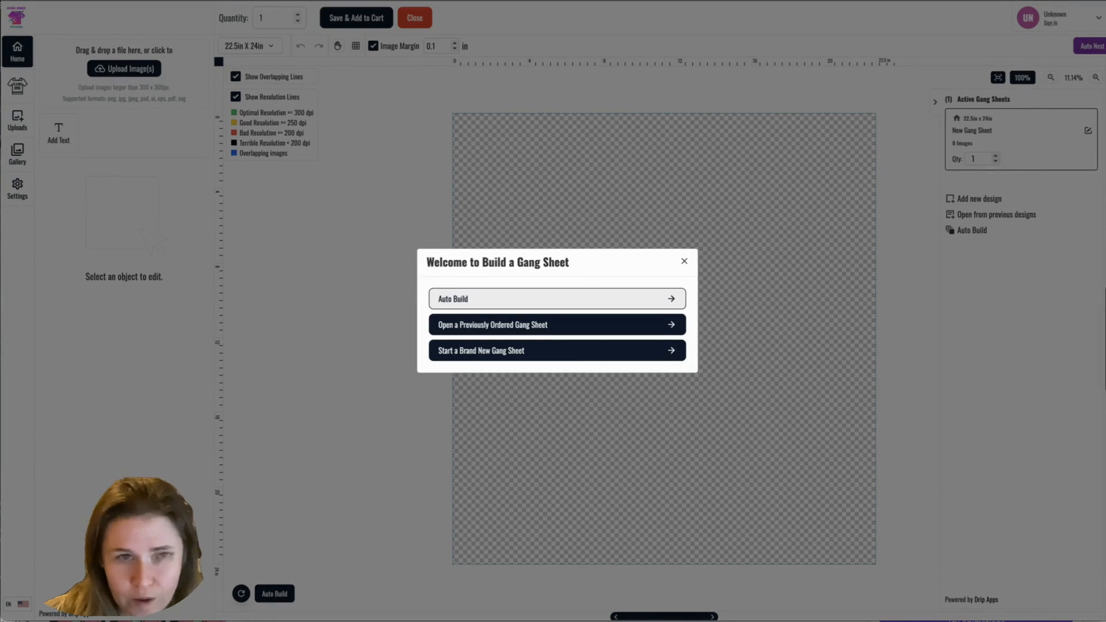
left_click(553, 299)
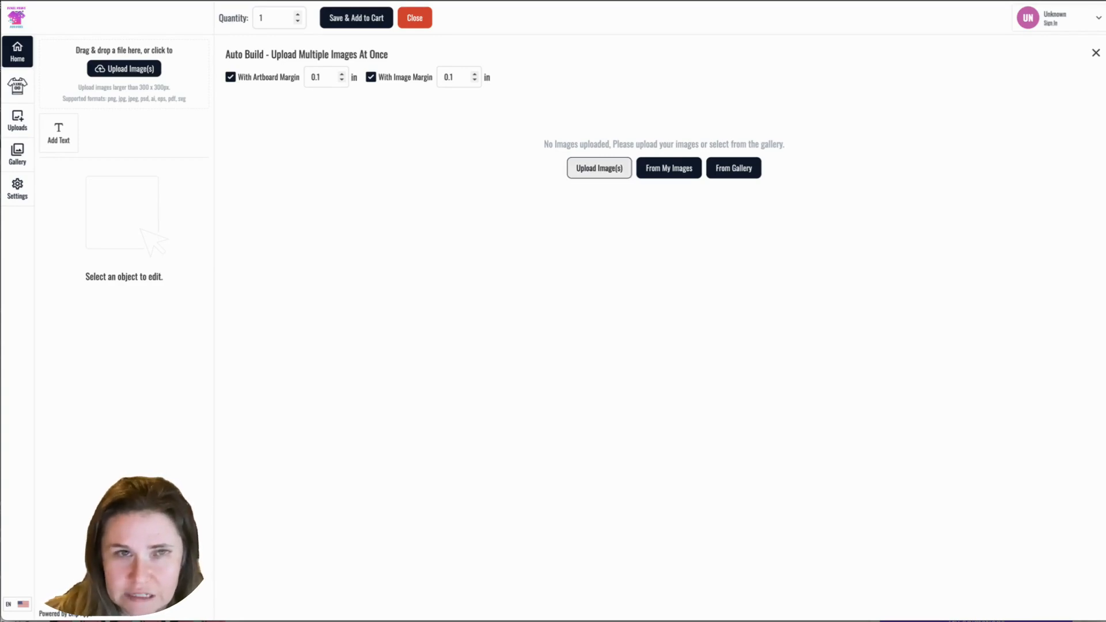
- Upload BootsNBows.png and Hello Spring.png from the Downloads folder to the Auto Build
left_click(599, 167)
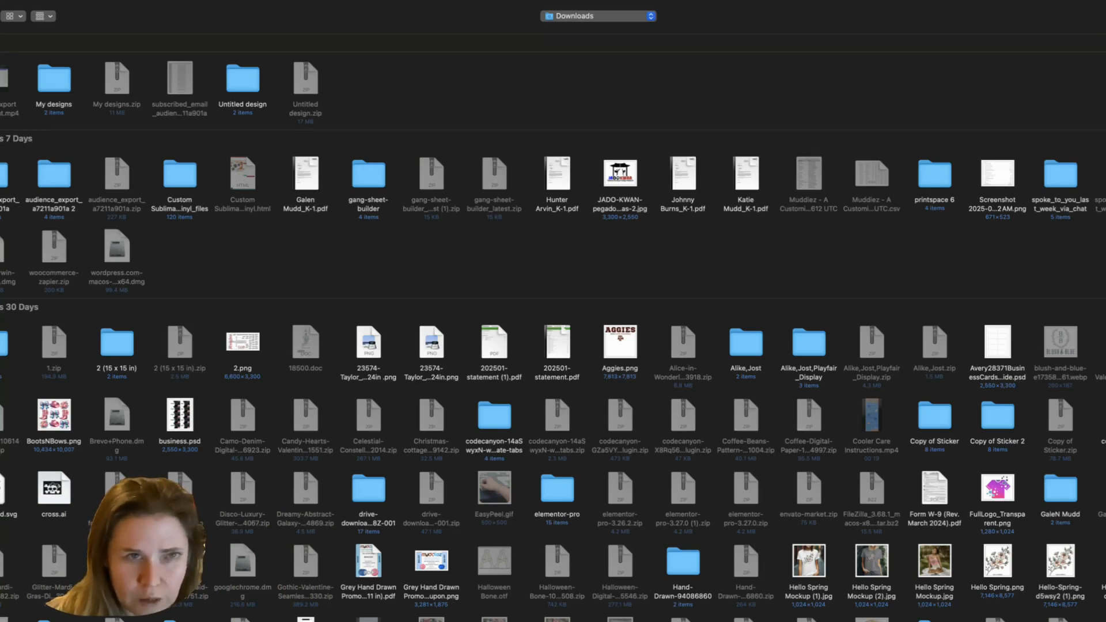
left_click(54, 415)
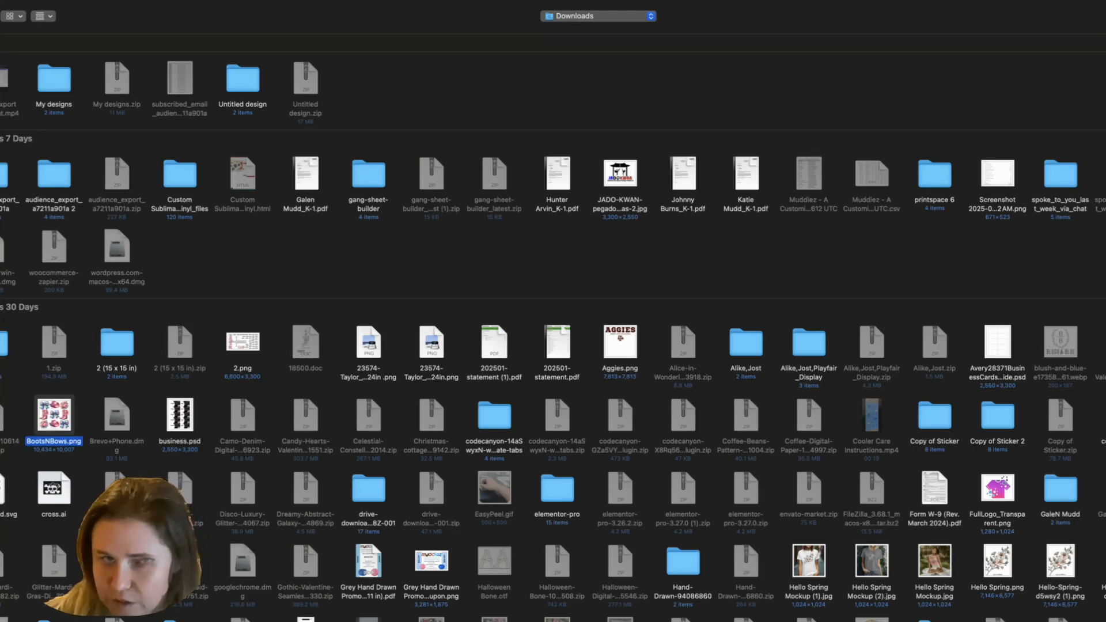
key("Return")
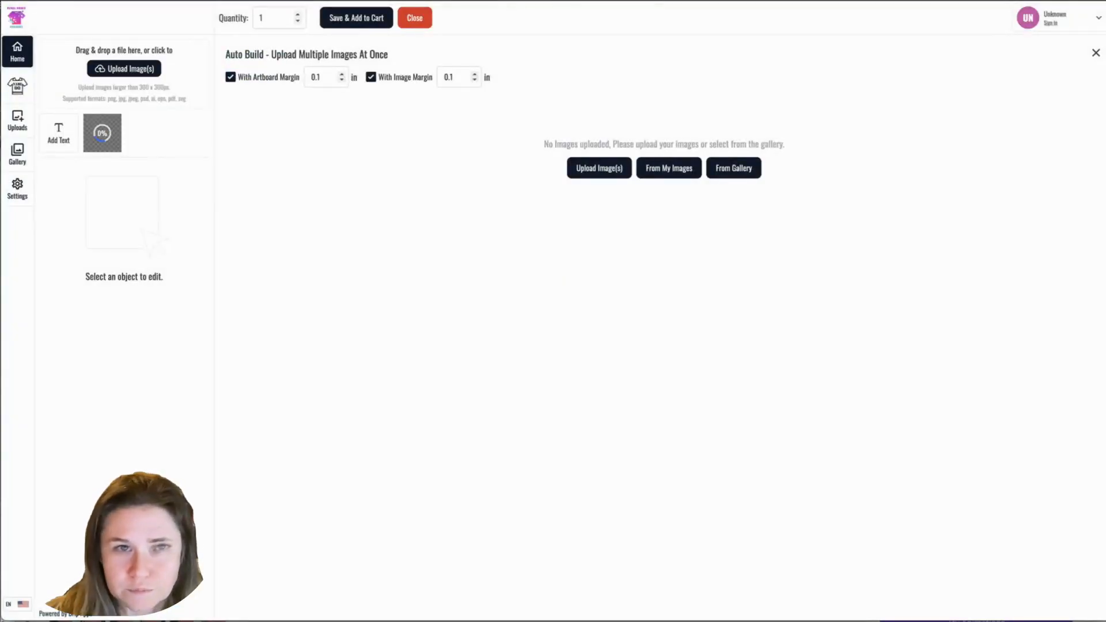
left_click(598, 167)
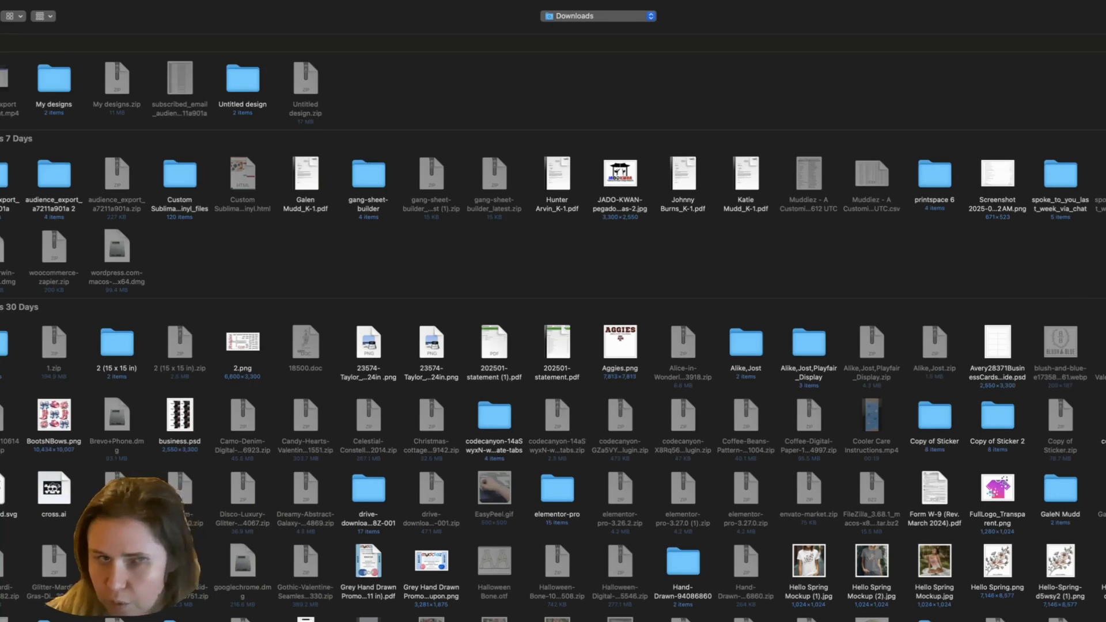
left_click(997, 562)
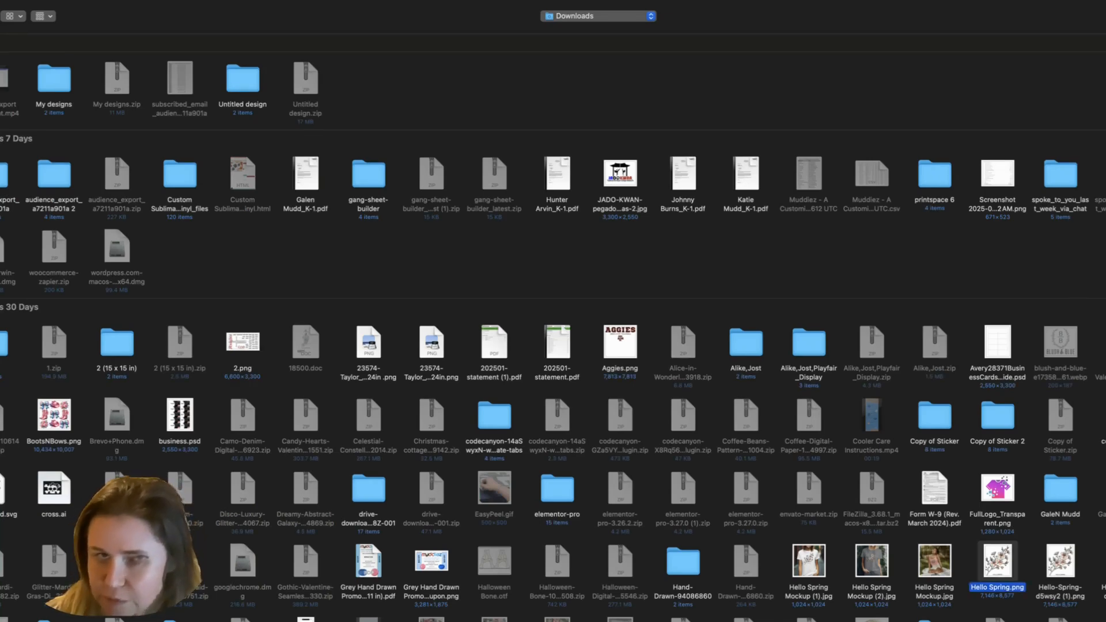
key("Return")
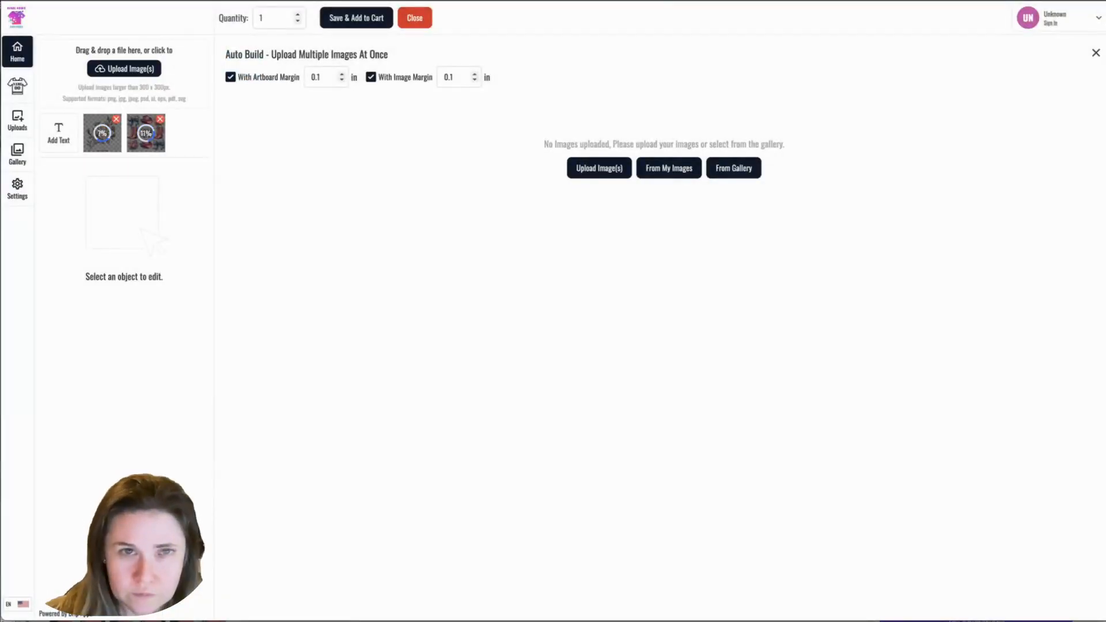
- Try to upload Skull.psd from the Downloads folder to the Auto Build
left_click(599, 168)
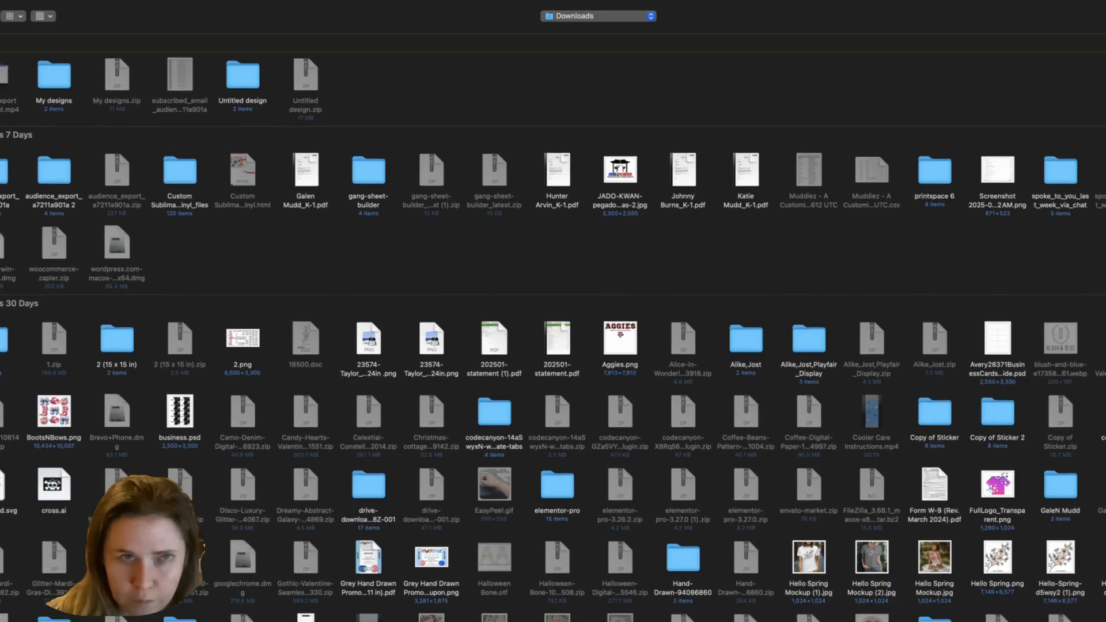
scroll(553, 337, "down", 3)
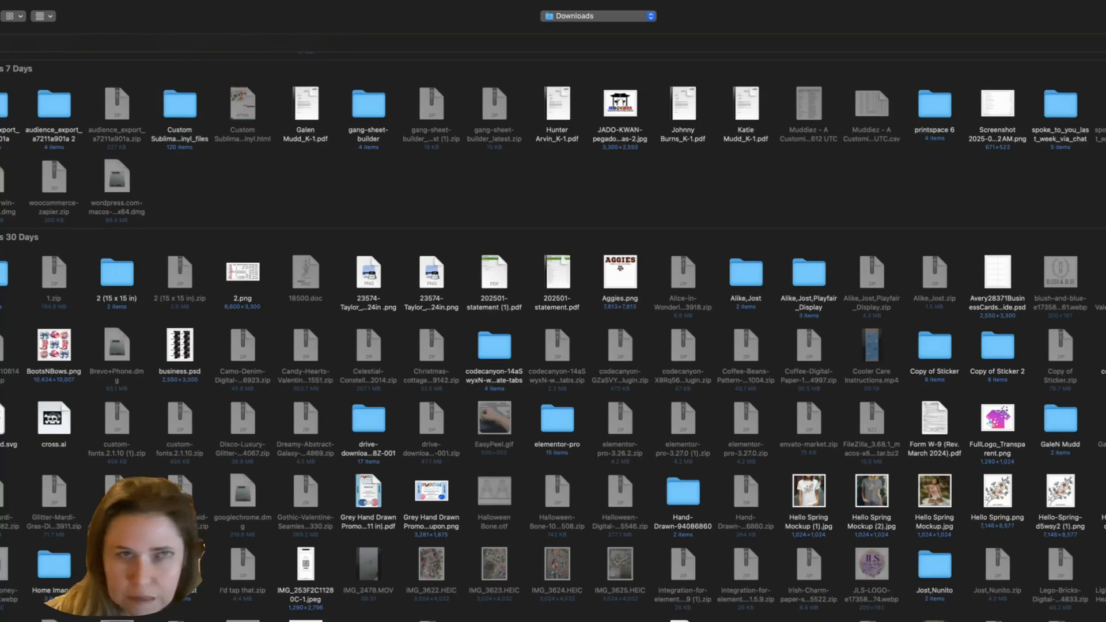
scroll(553, 337, "down", 9)
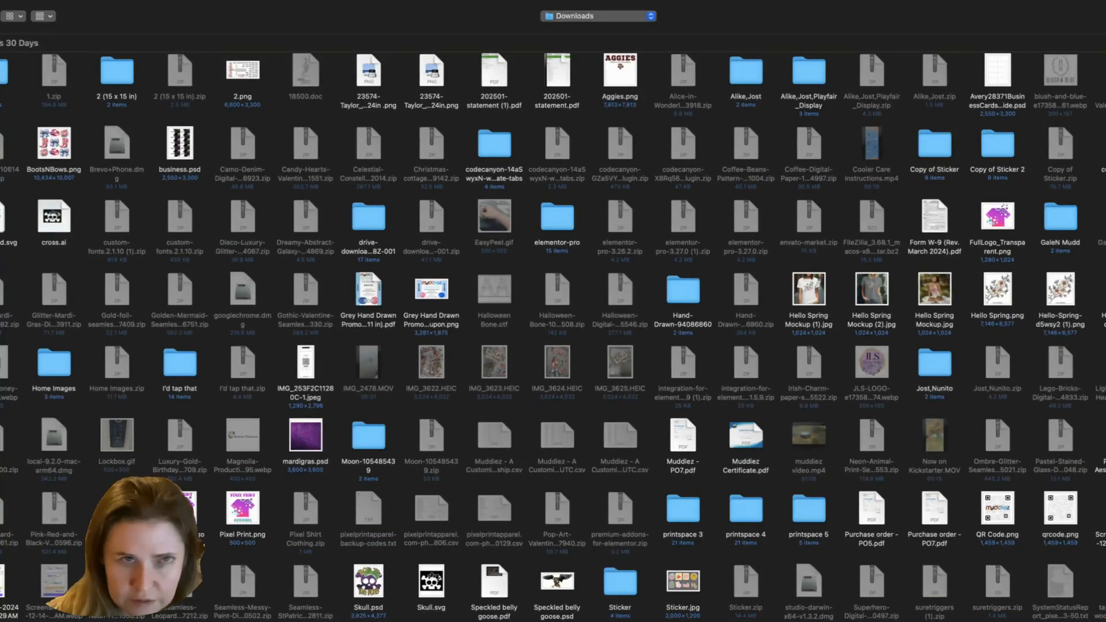
left_click(368, 582)
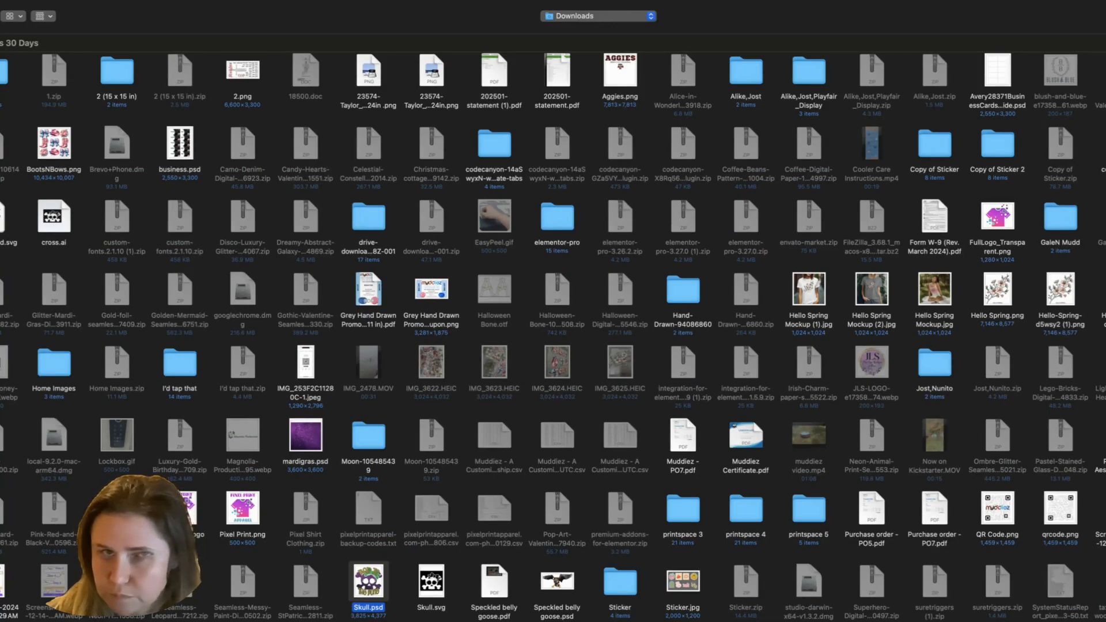
key("Return")
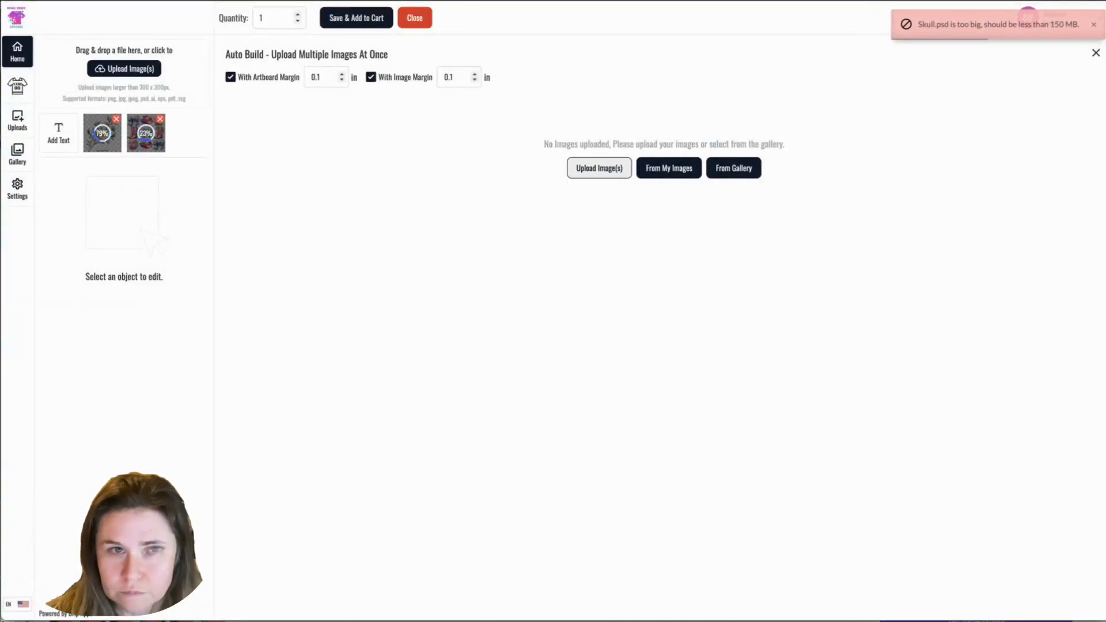
- Upload the Pixel Print shirt logo from the Downloads folder to the Auto Build
left_click(599, 167)
scroll(553, 328, "down", 5)
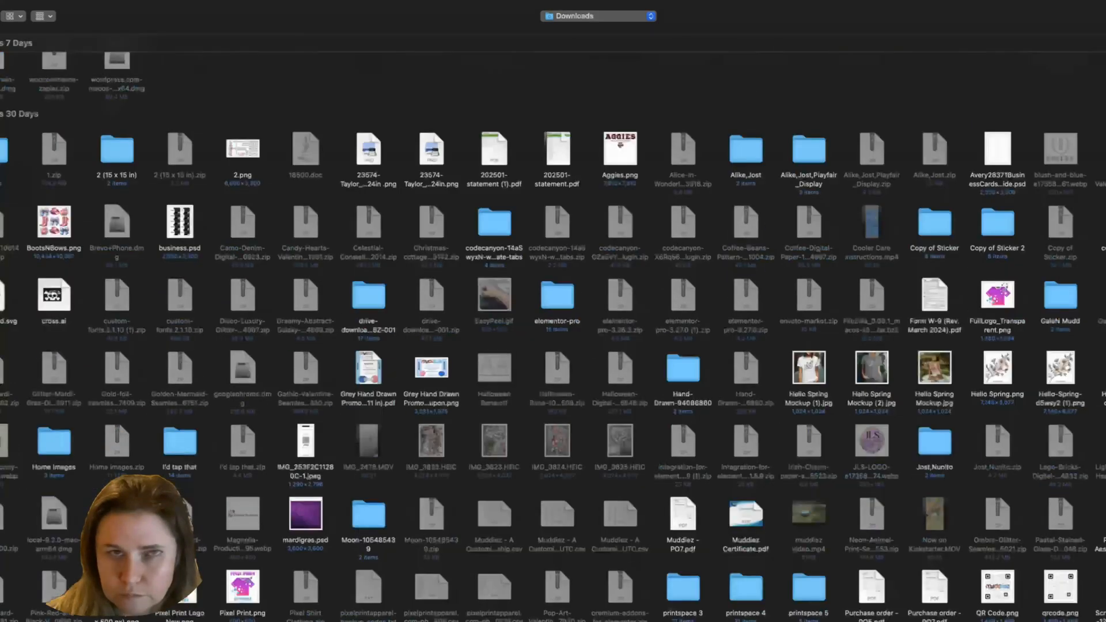
scroll(553, 337, "down", 3)
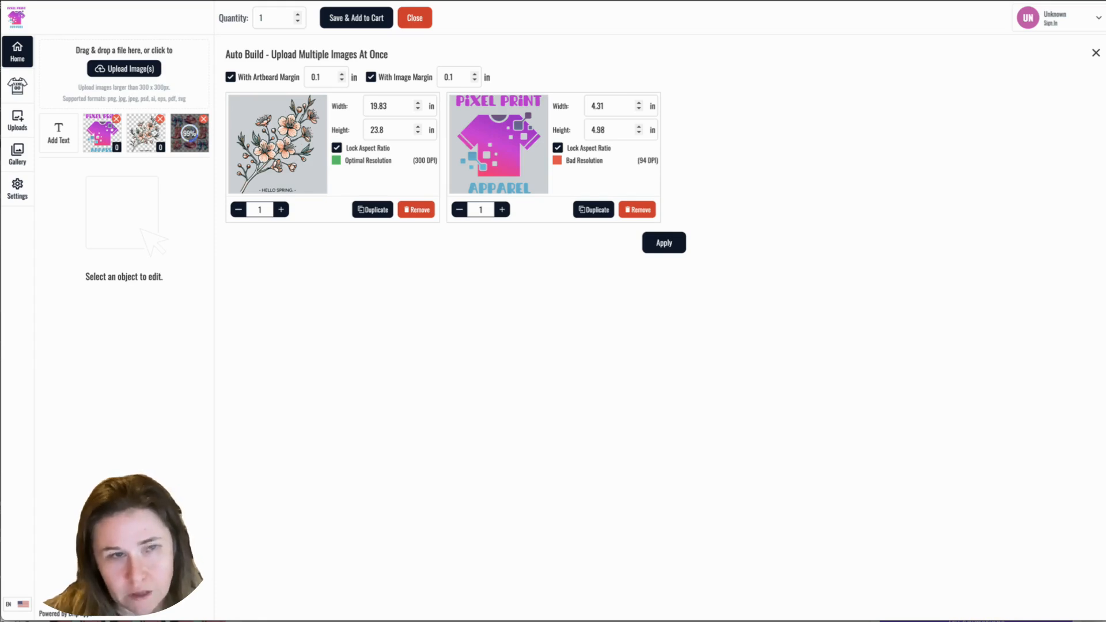
- Raise the artboard margin to 0.104 in and bring it back down to 0.1 in
key("Tab")
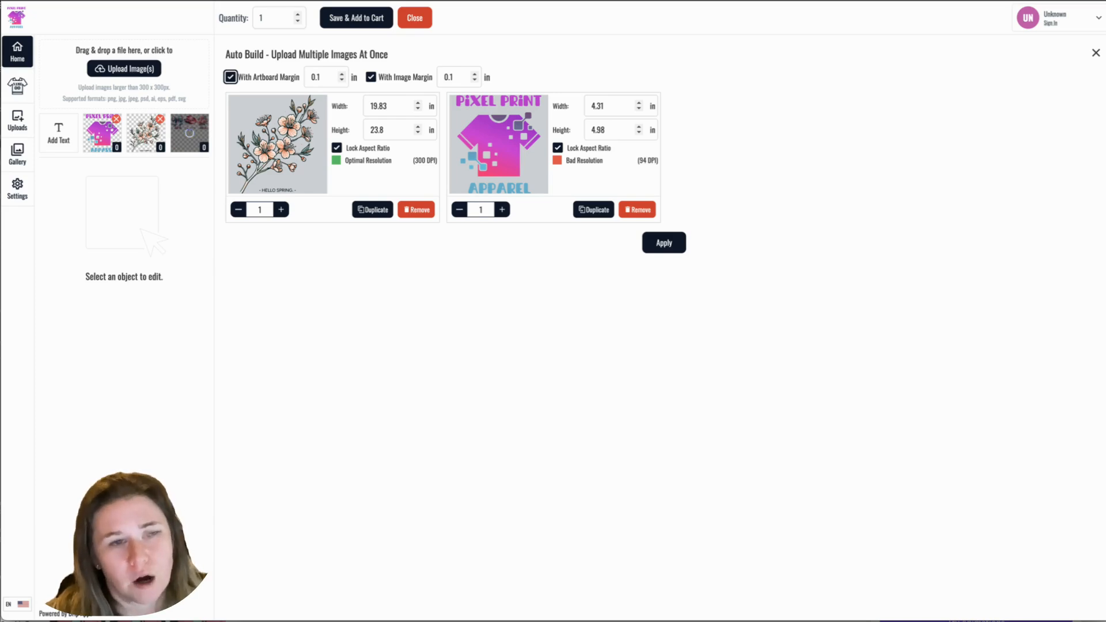
left_click(341, 74)
left_click(341, 75)
left_click(341, 74)
left_click(342, 74)
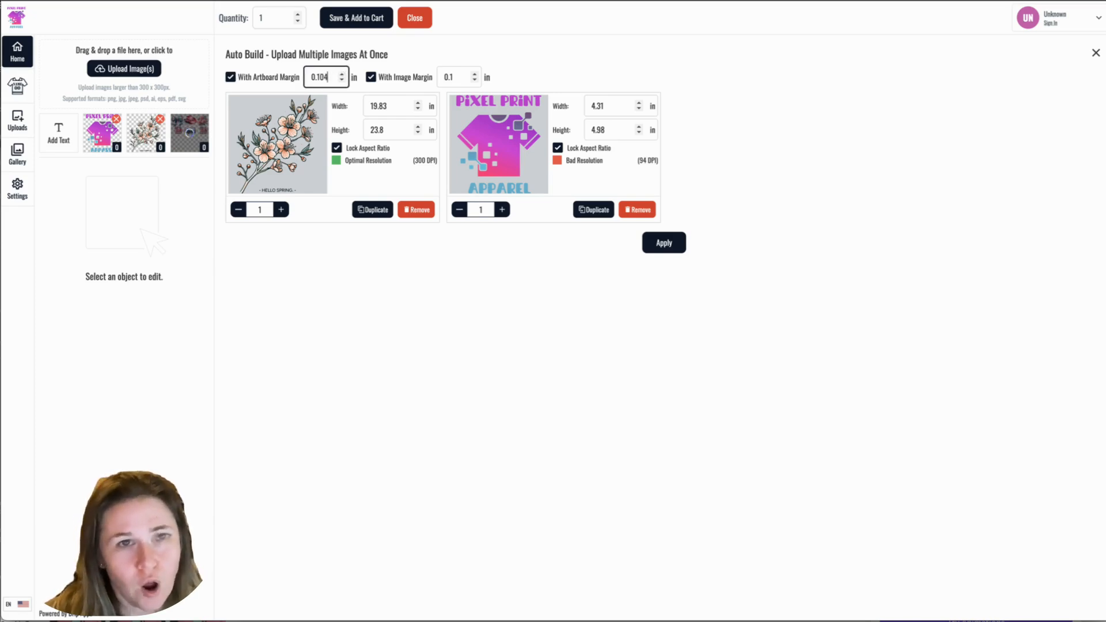
left_click(341, 80)
left_click(341, 80)
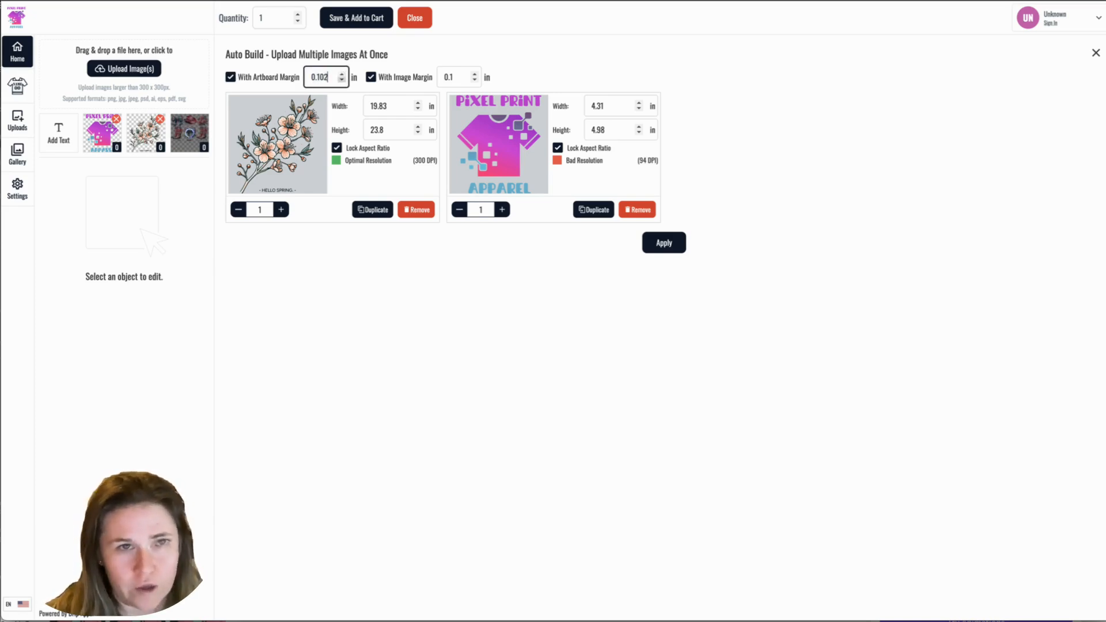
left_click(342, 80)
left_click(341, 80)
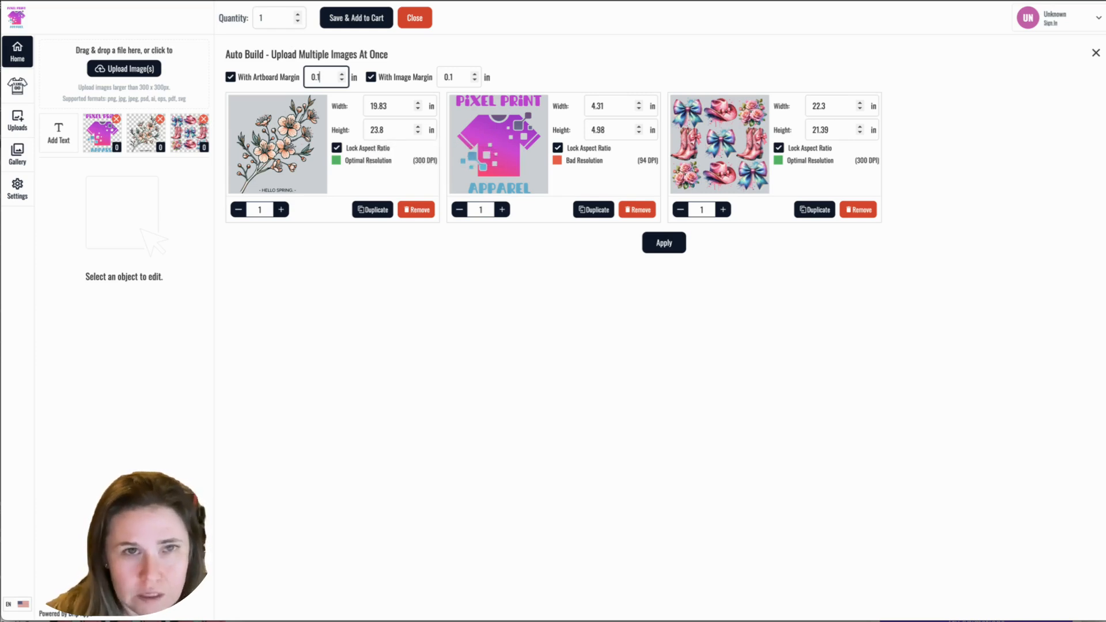
- Set the Hello Spring image's width to 10 in with a quantity of 6
double_click(379, 106)
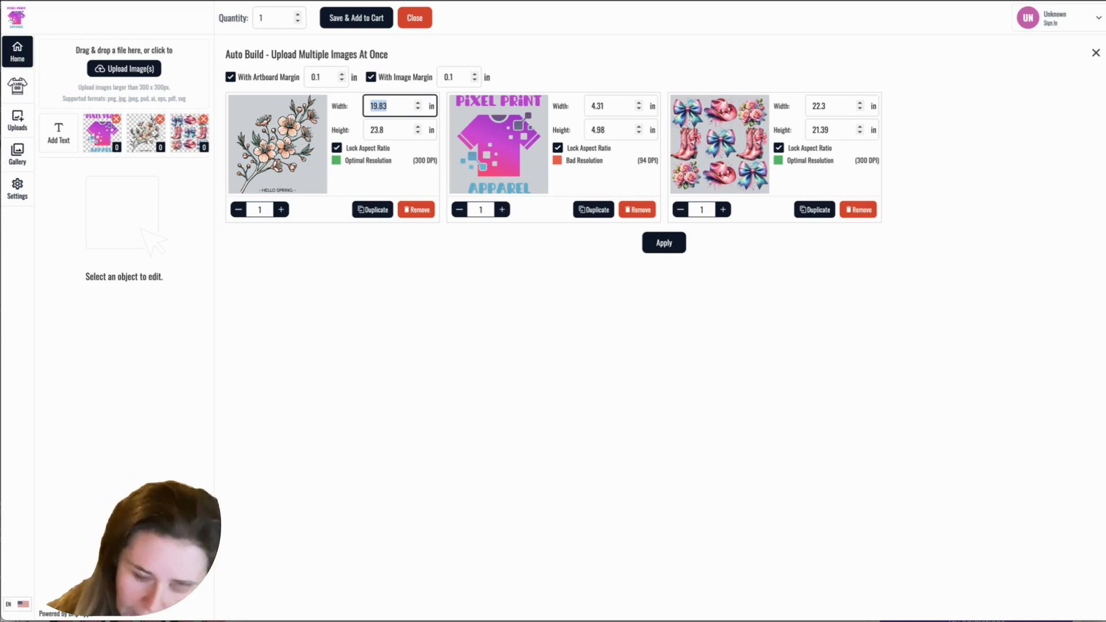
type("10")
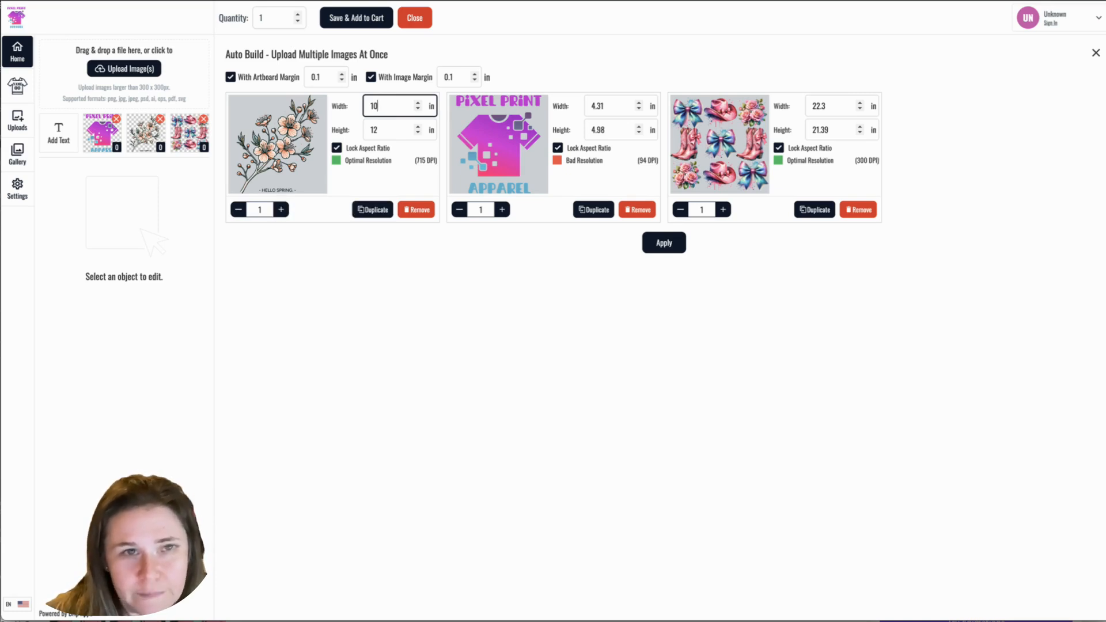
left_click(281, 209)
left_click(281, 209)
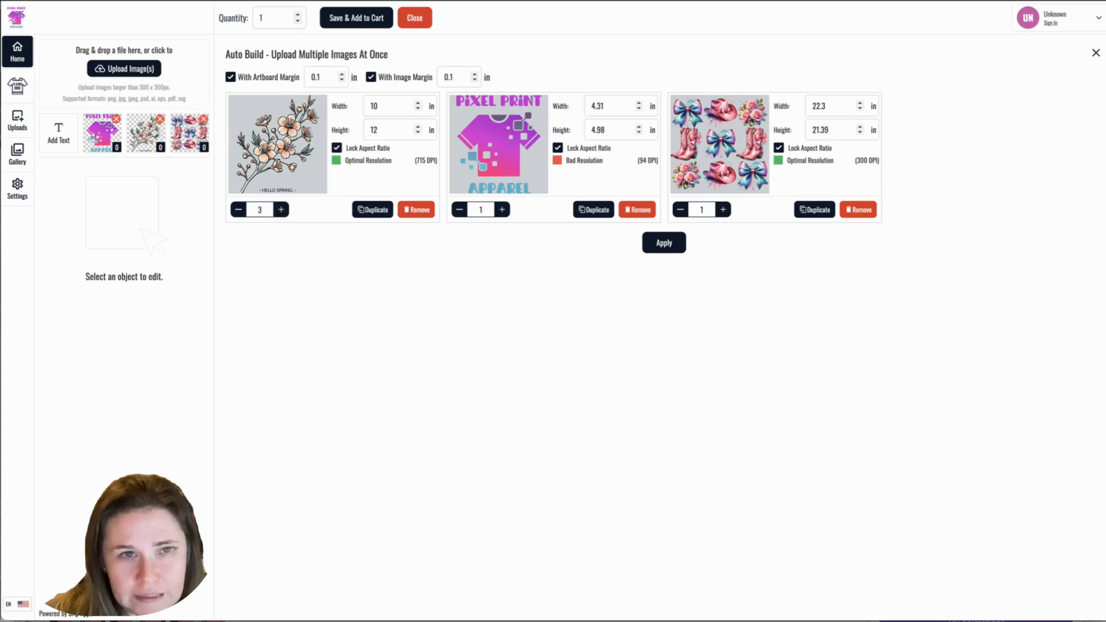
left_click(281, 209)
left_click(281, 209)
left_click(281, 210)
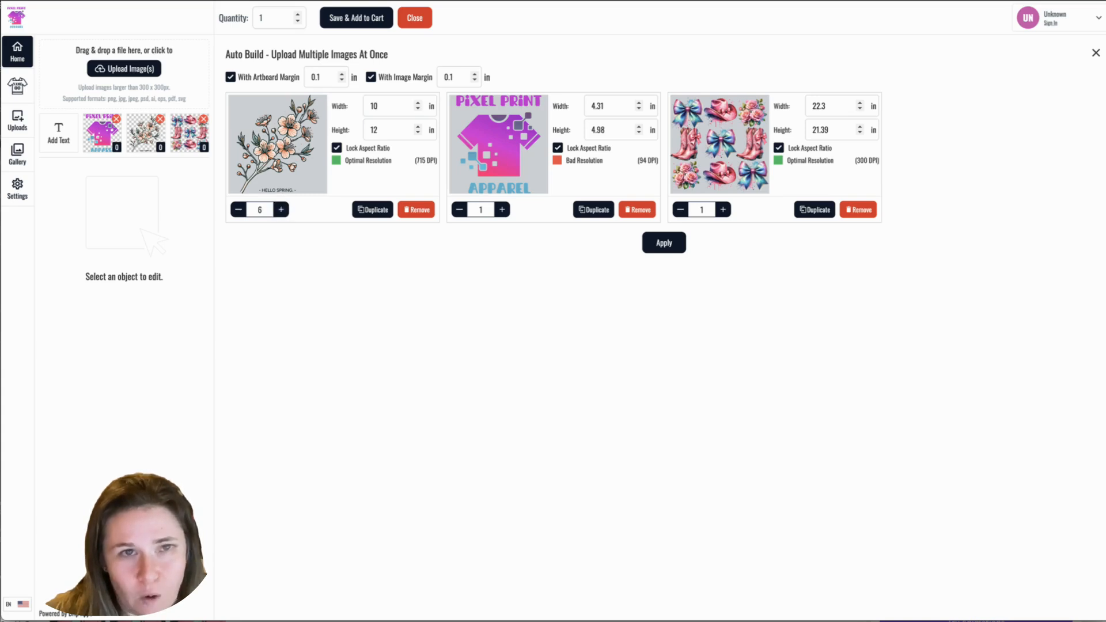
- Duplicate the Hello Spring image and set the copy's width to 8 in with a quantity of 2
left_click(372, 209)
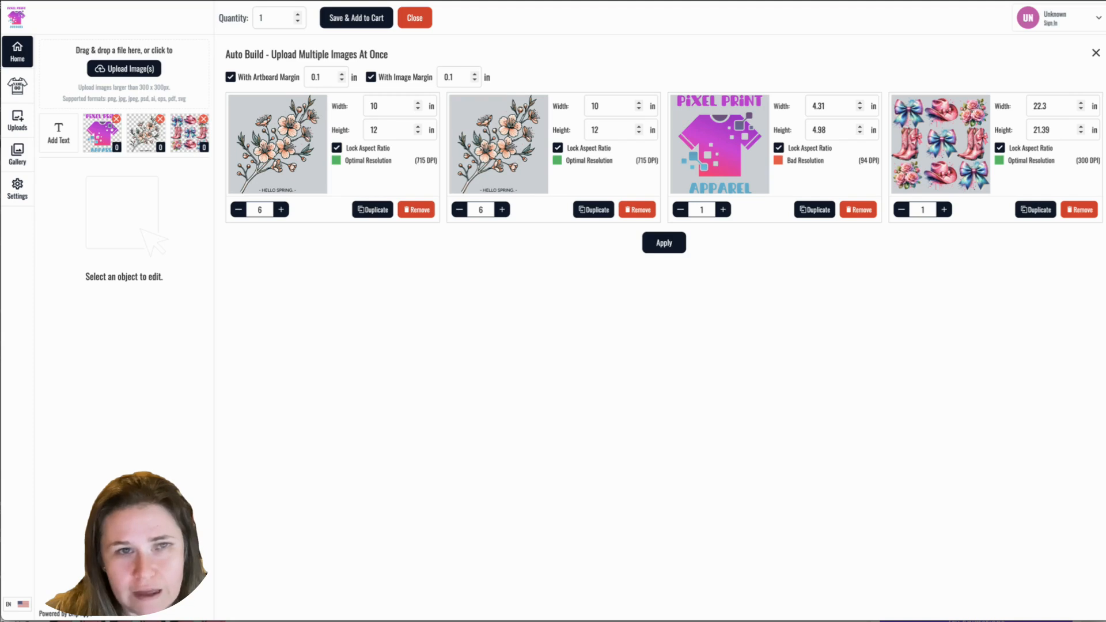
double_click(596, 106)
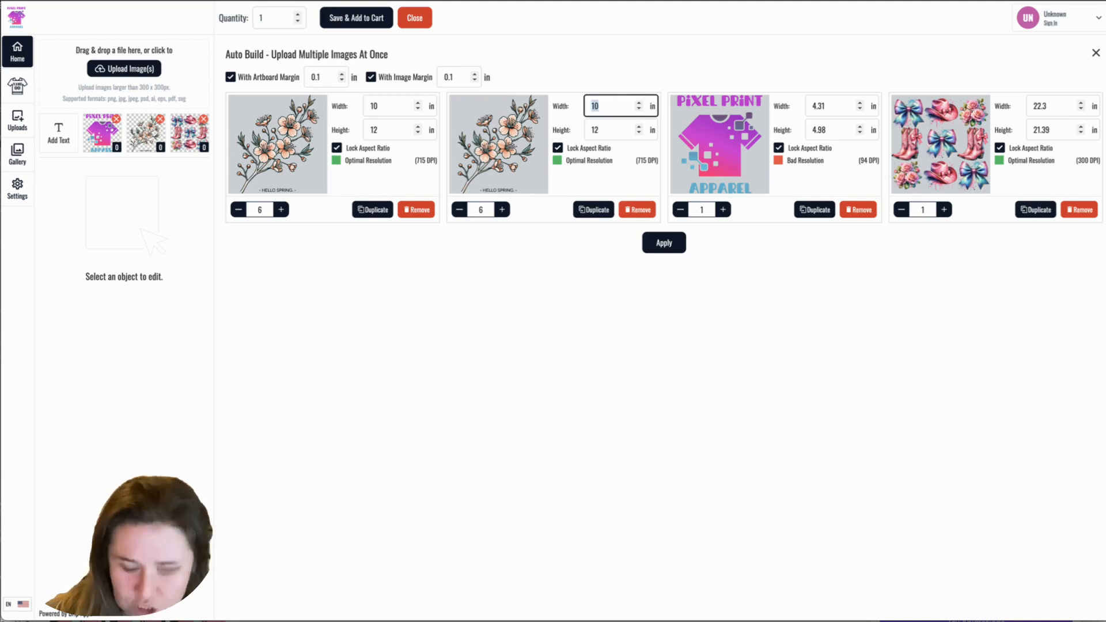
type("8")
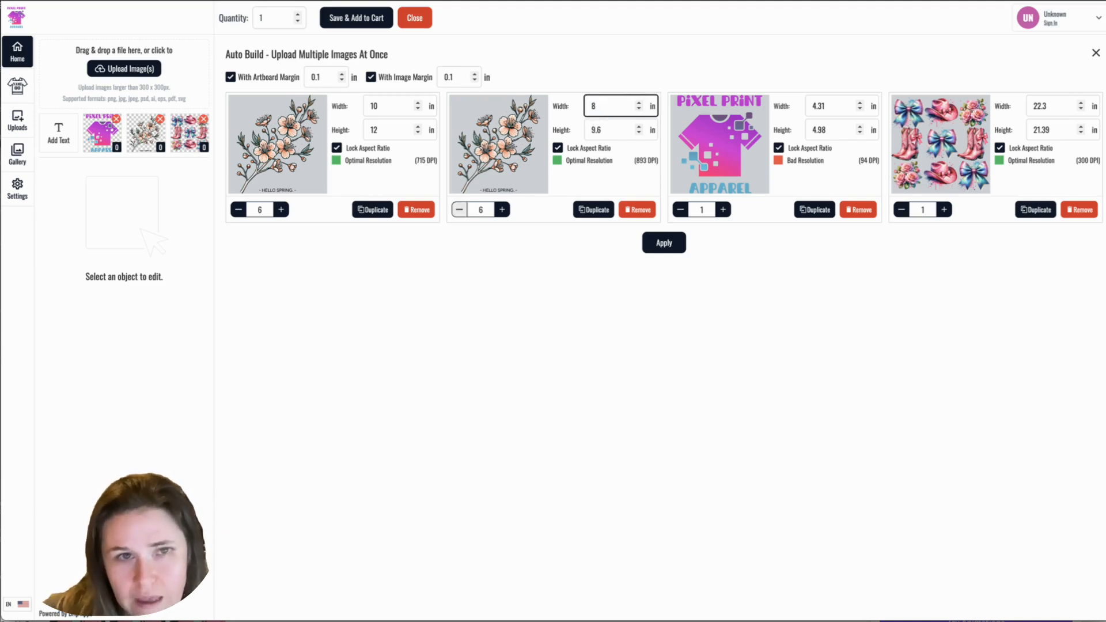
left_click(459, 209)
left_click(459, 210)
left_click(459, 210)
left_click(459, 210)
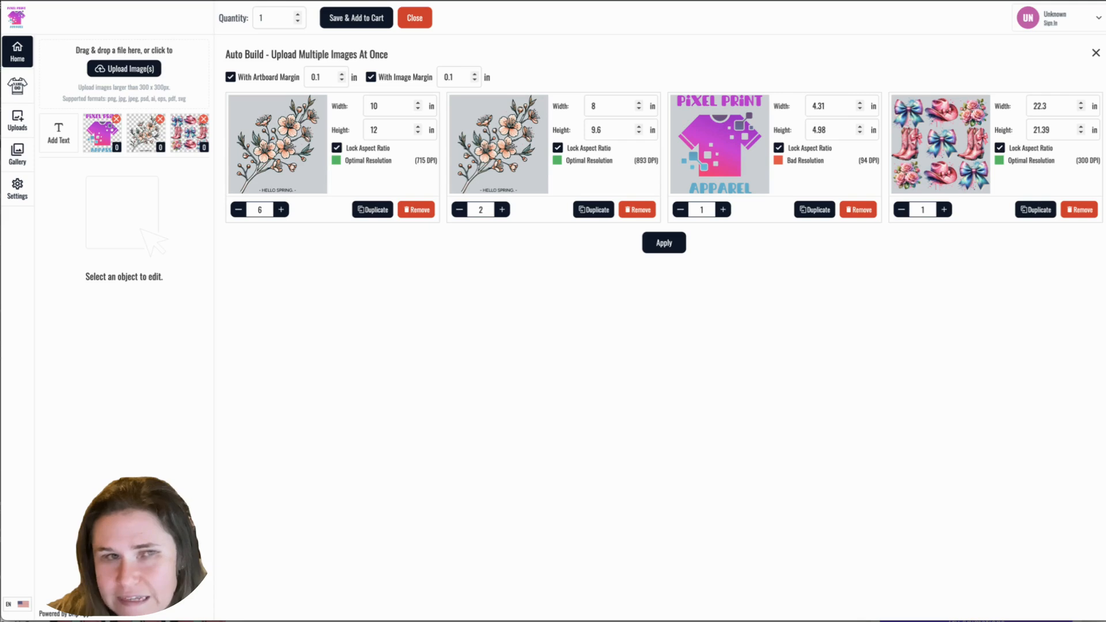
- Try widths of 2 in and 1 in on the Pixel Print shirt logo, and remove that logo from the Auto Build
double_click(823, 106)
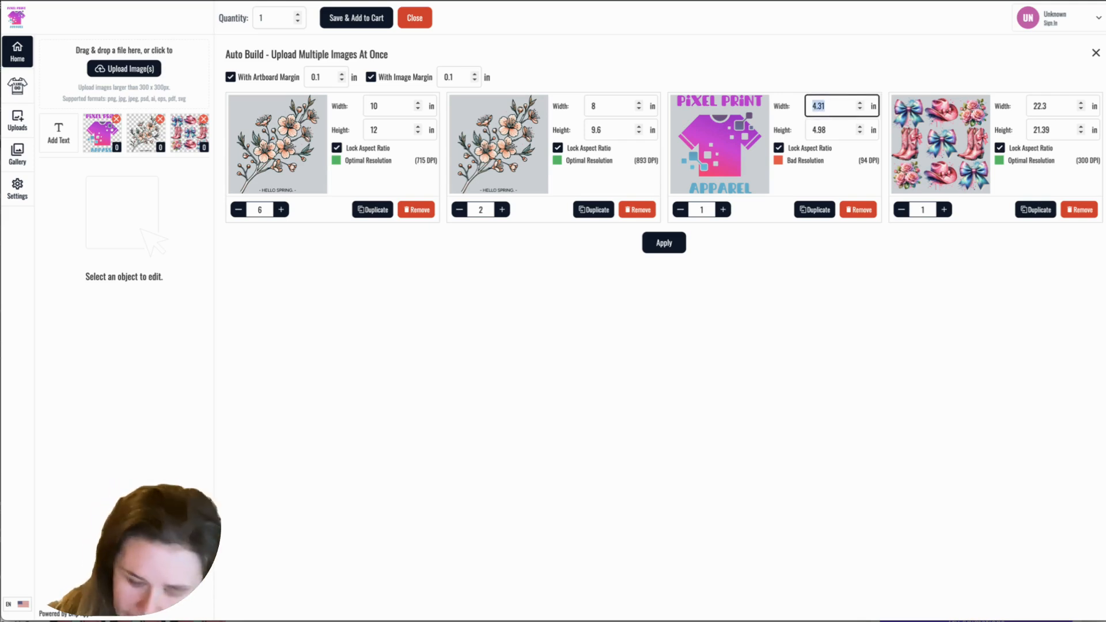
type("2")
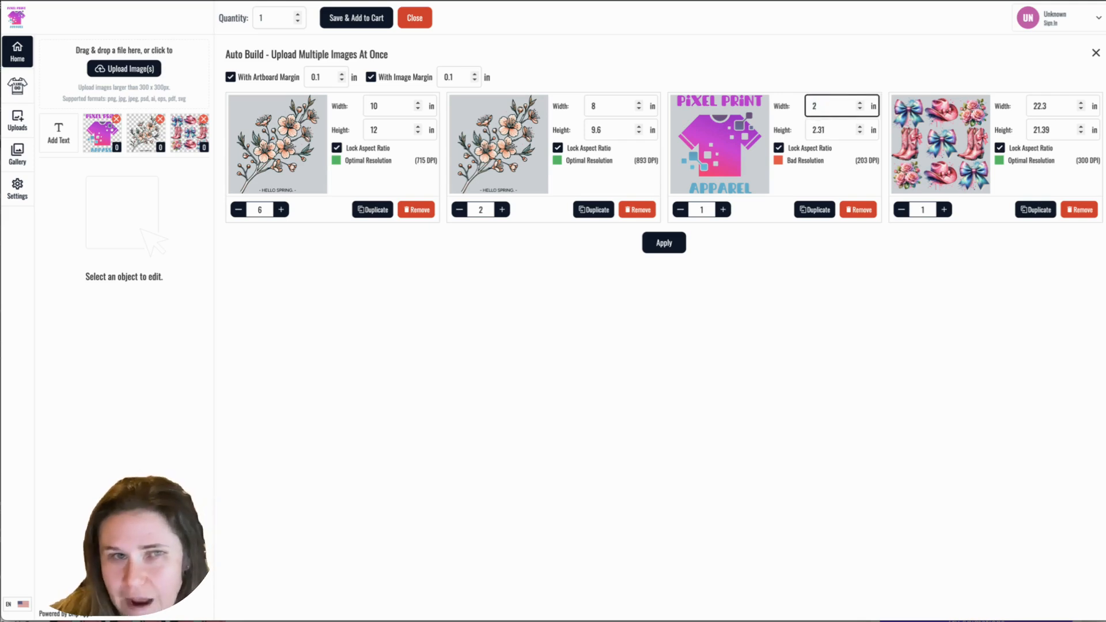
left_click(806, 277)
double_click(814, 106)
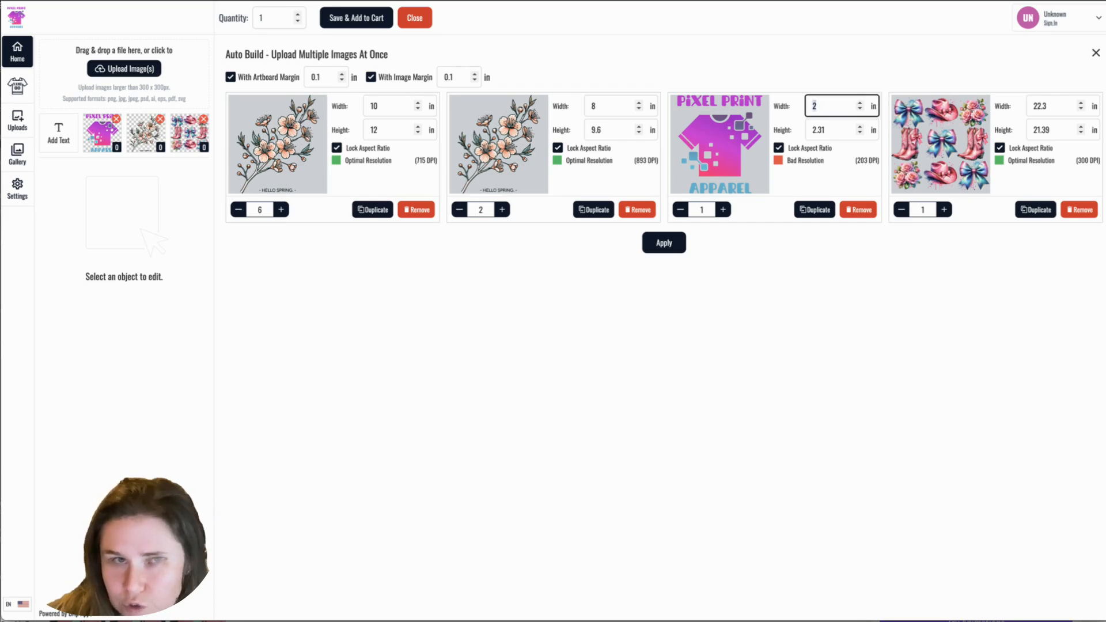
type("1")
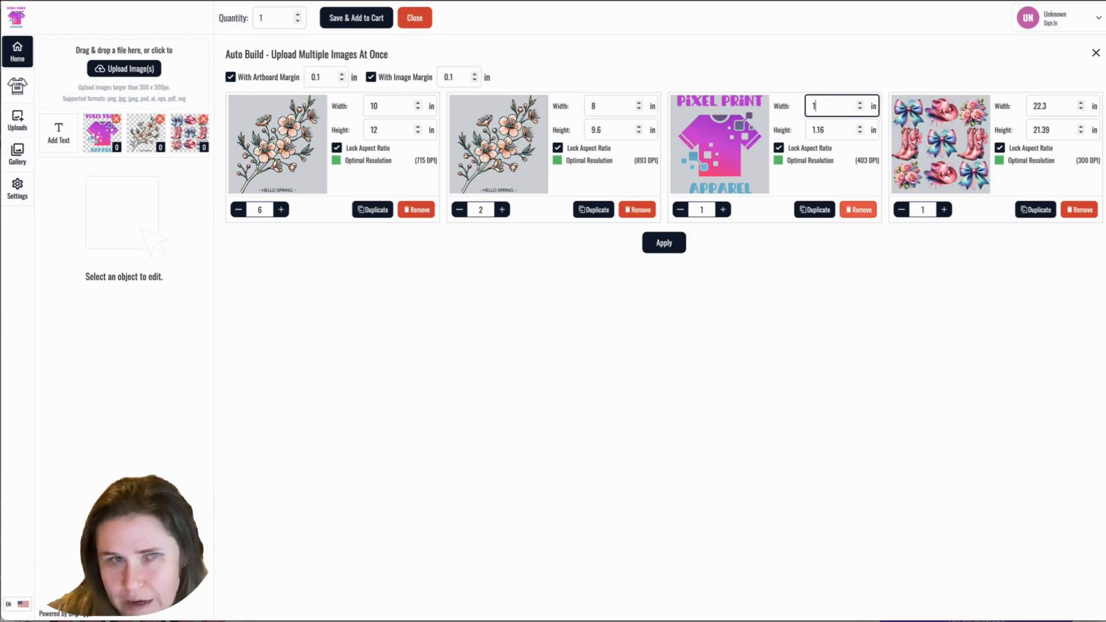
left_click(858, 209)
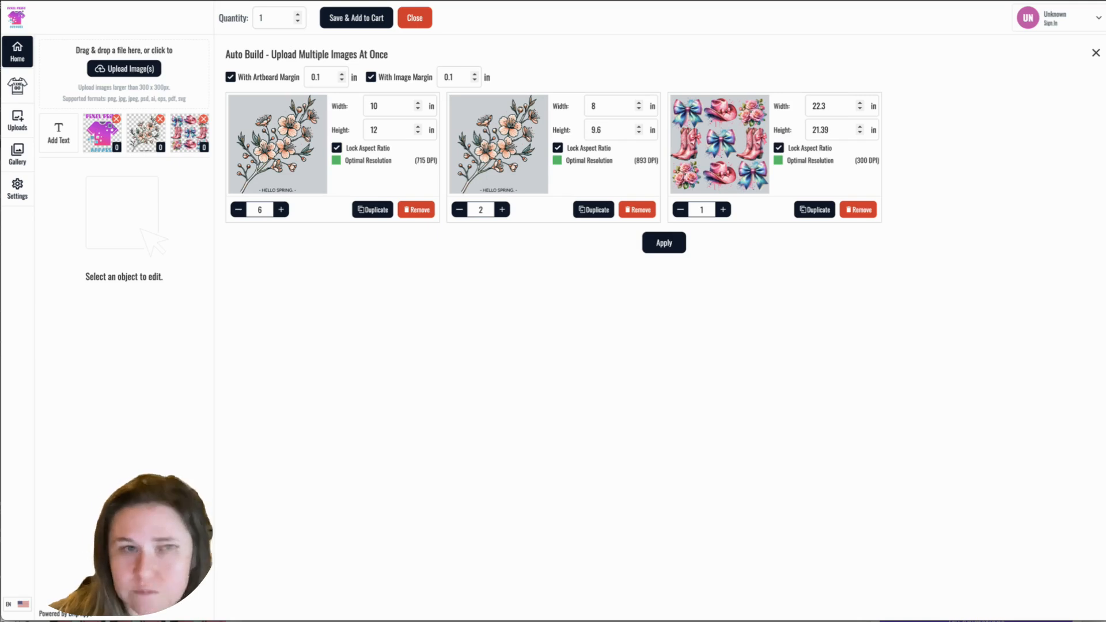
- Set the width of the bows, hats and boots image to 11.5 in with the aspect ratio locked
double_click(818, 106)
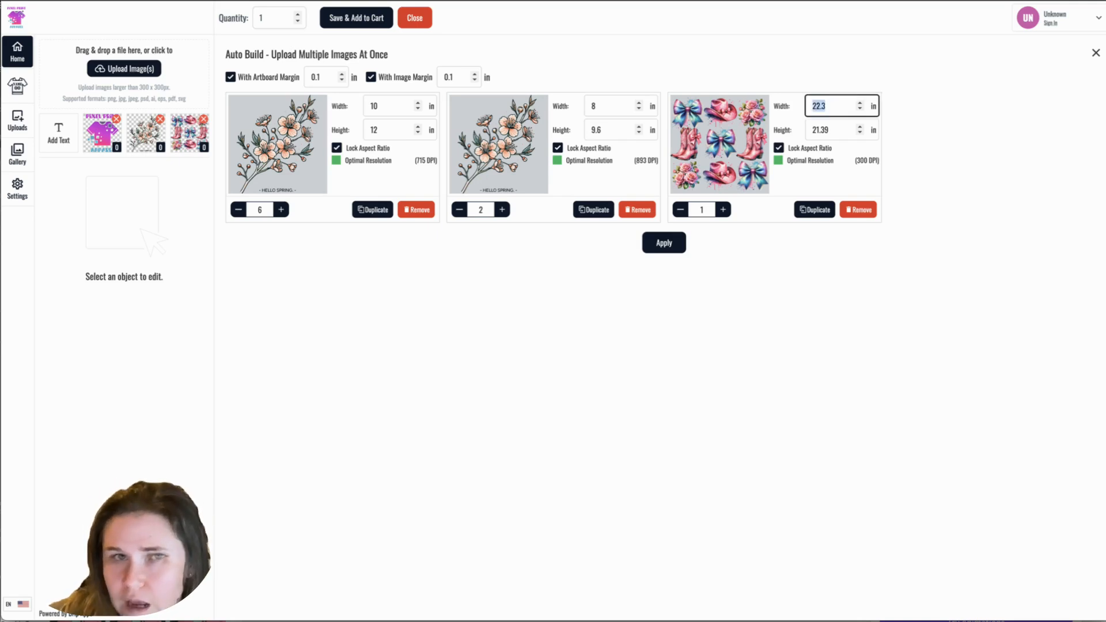
type("11")
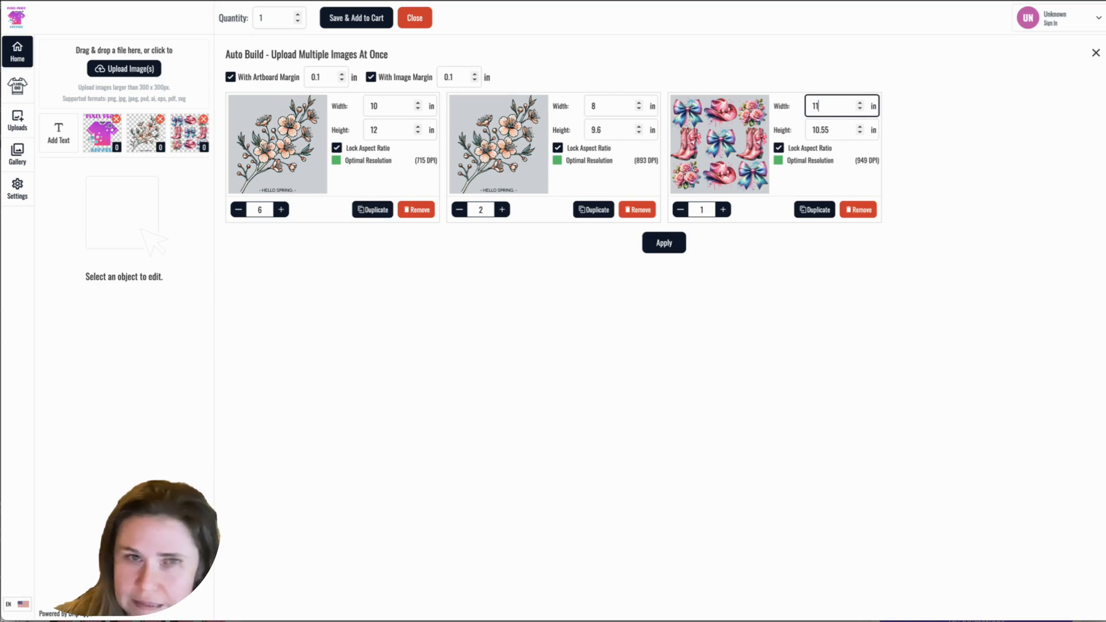
type(".5")
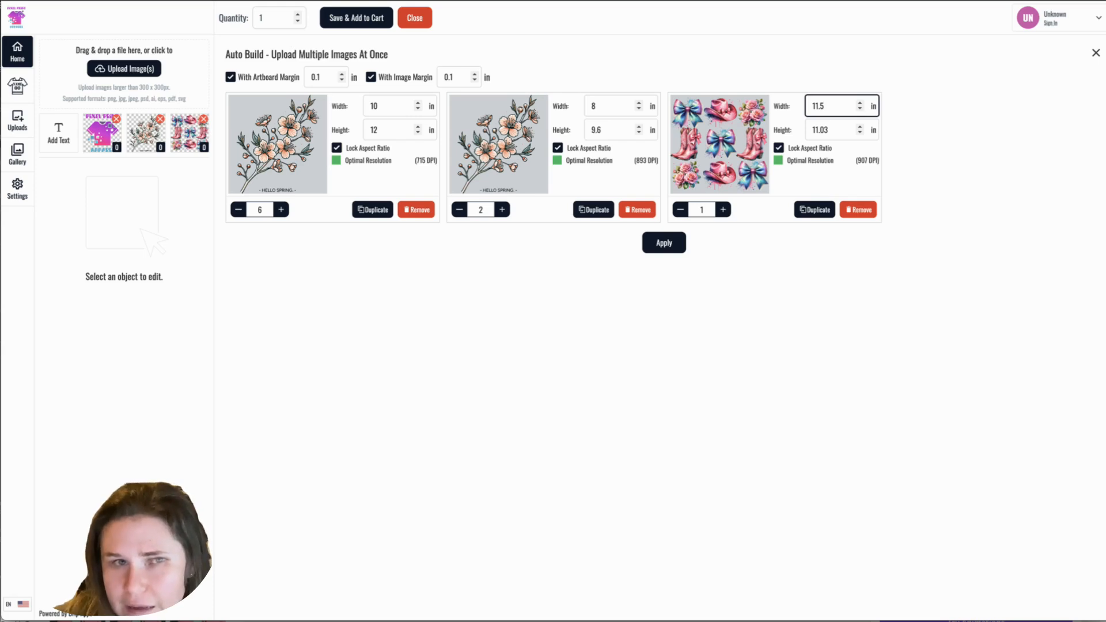
- Duplicate the bows, hats and boots image and set the copy's width to 10 in
left_click(814, 209)
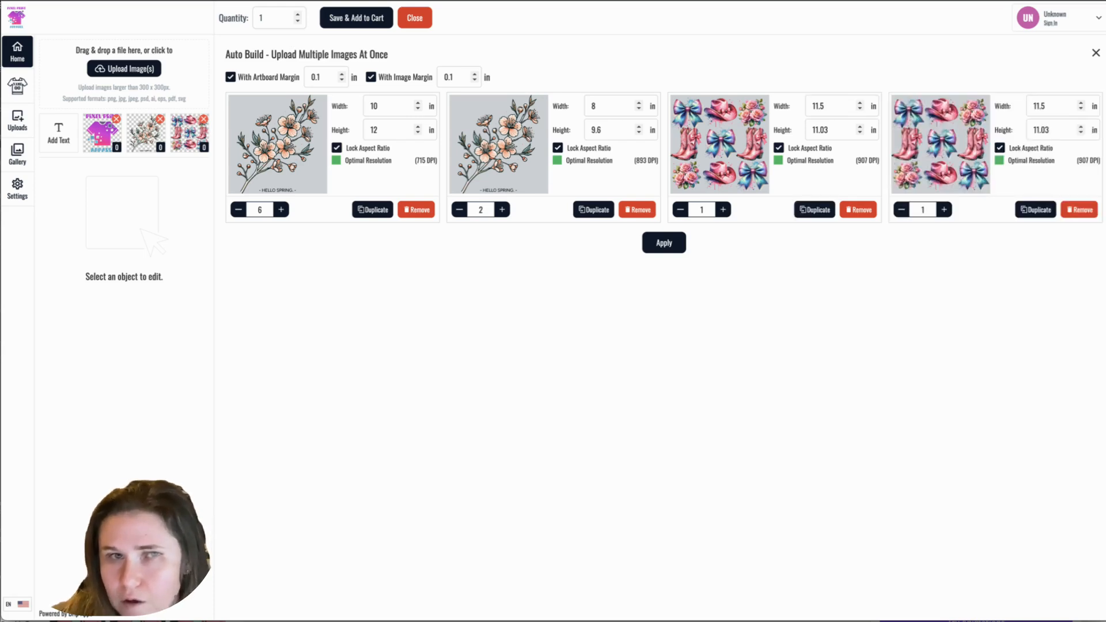
double_click(1039, 106)
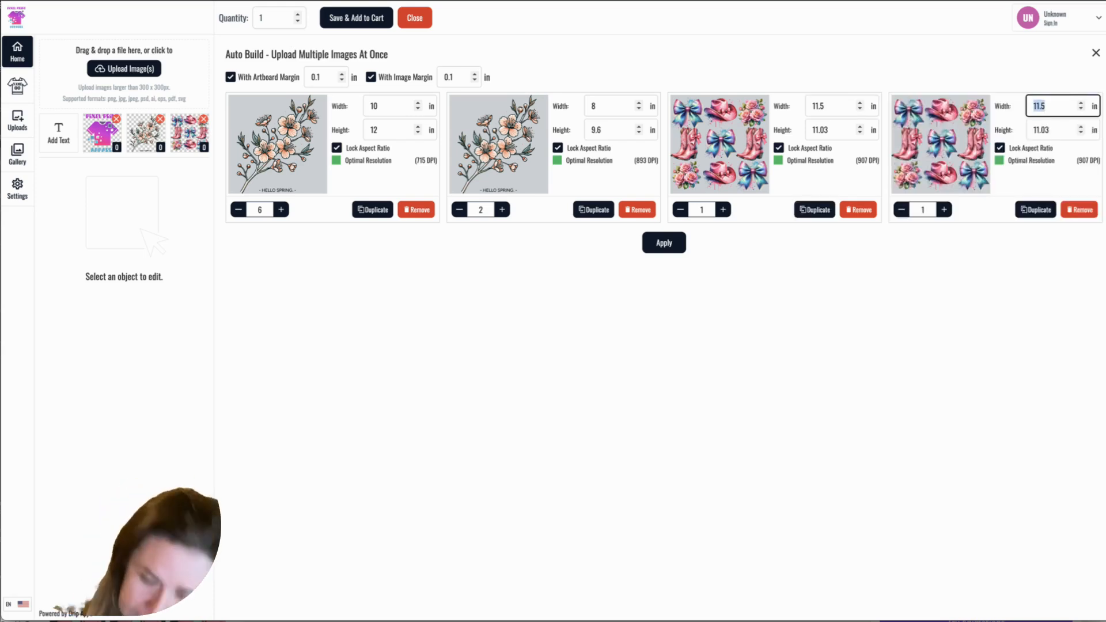
type("10")
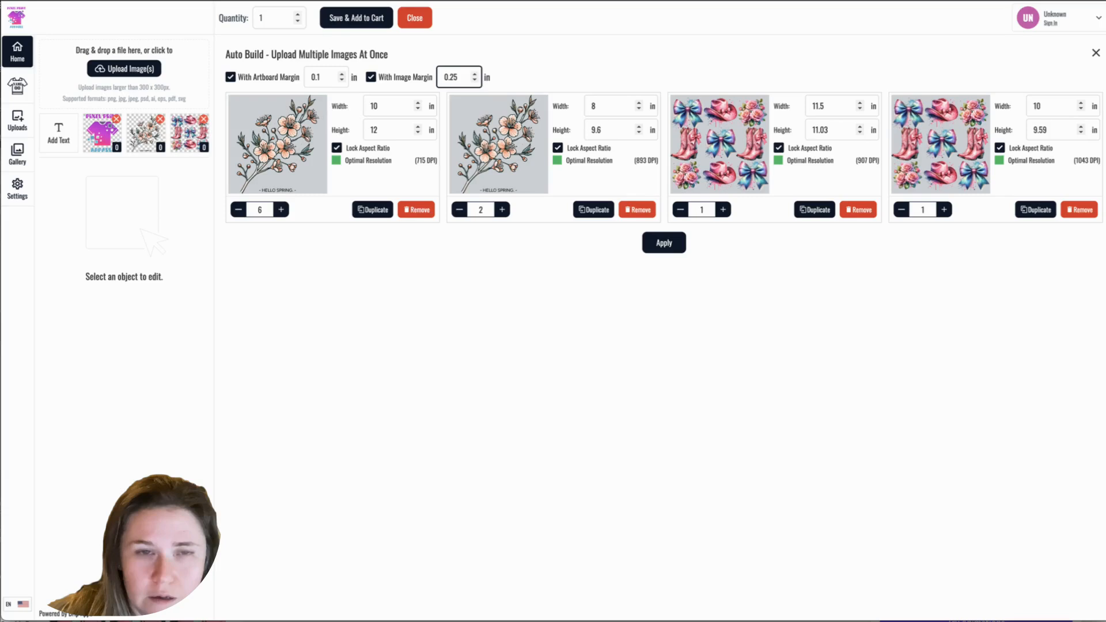
- Try an artboard margin of 0.2 in and preview the automatic layout
double_click(315, 77)
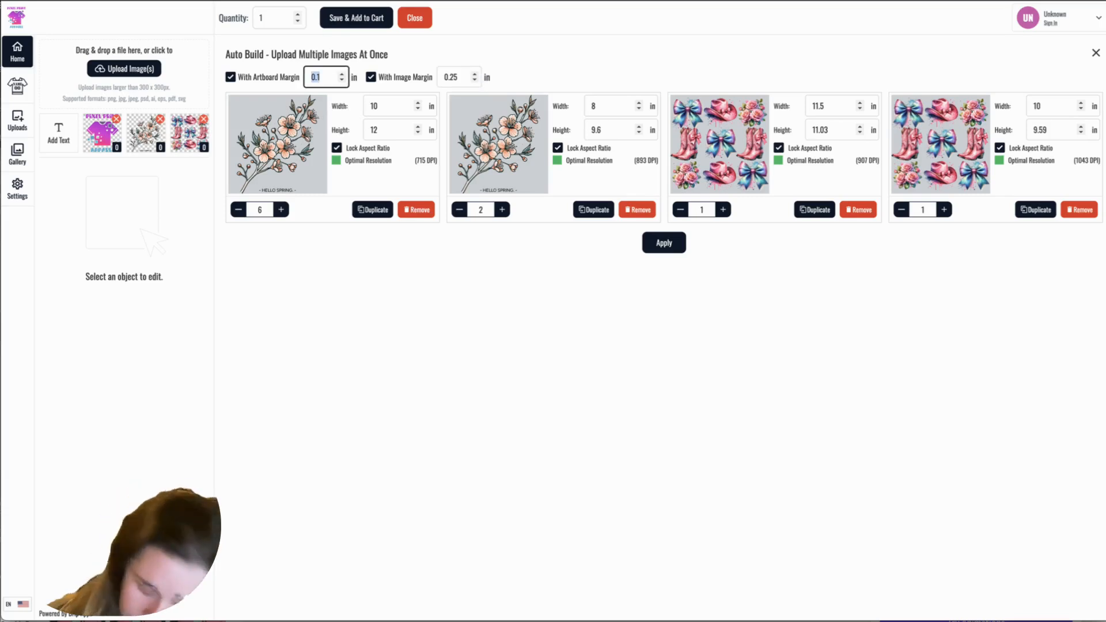
type(".2")
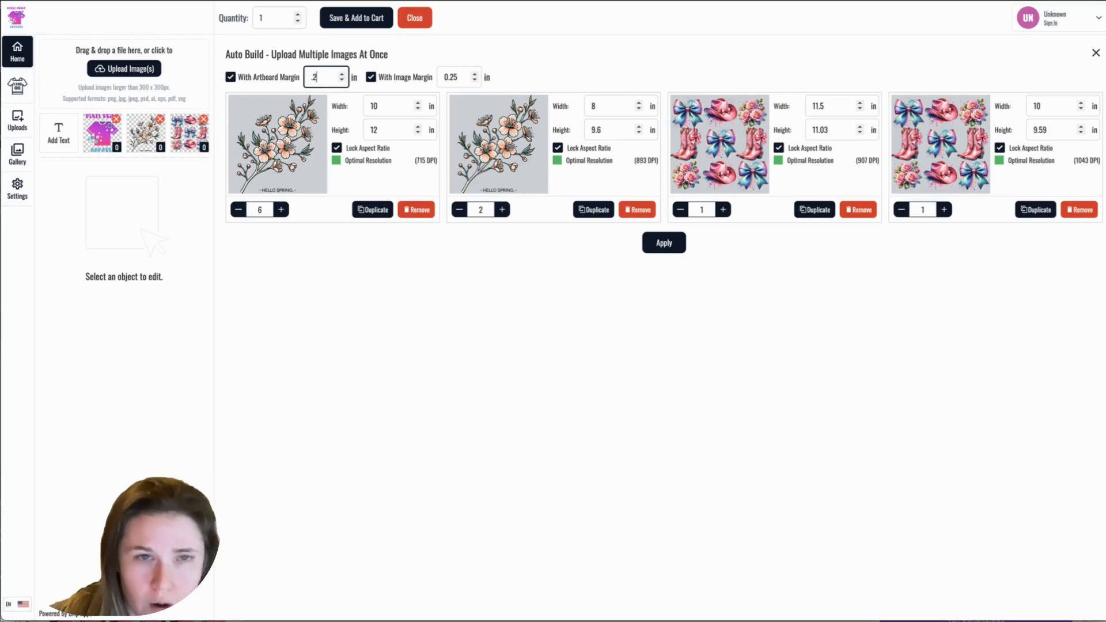
left_click(530, 72)
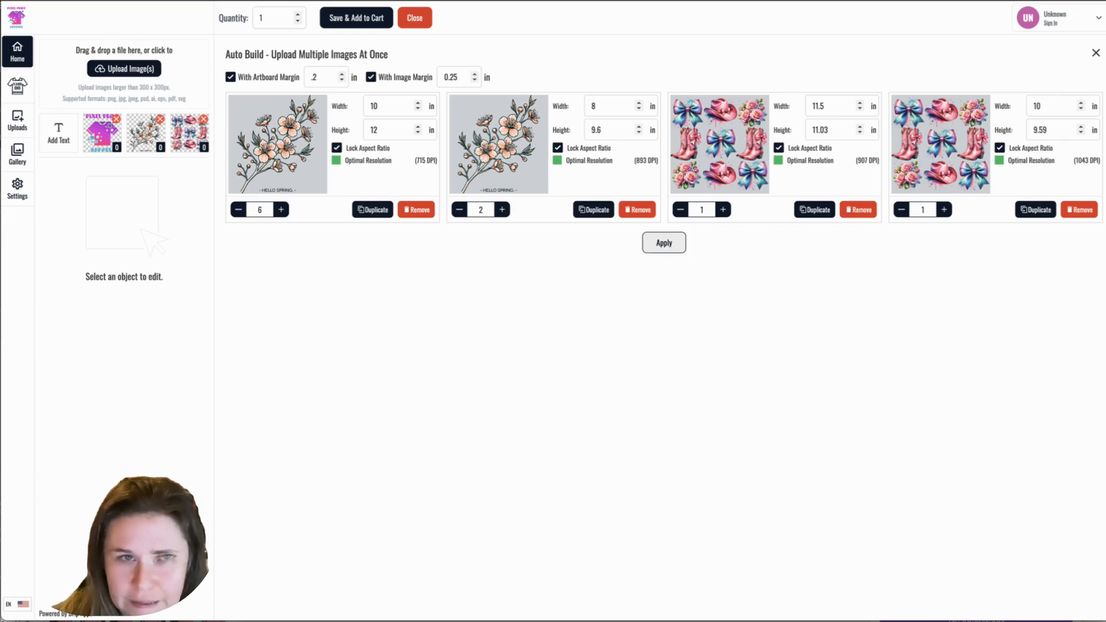
left_click(663, 242)
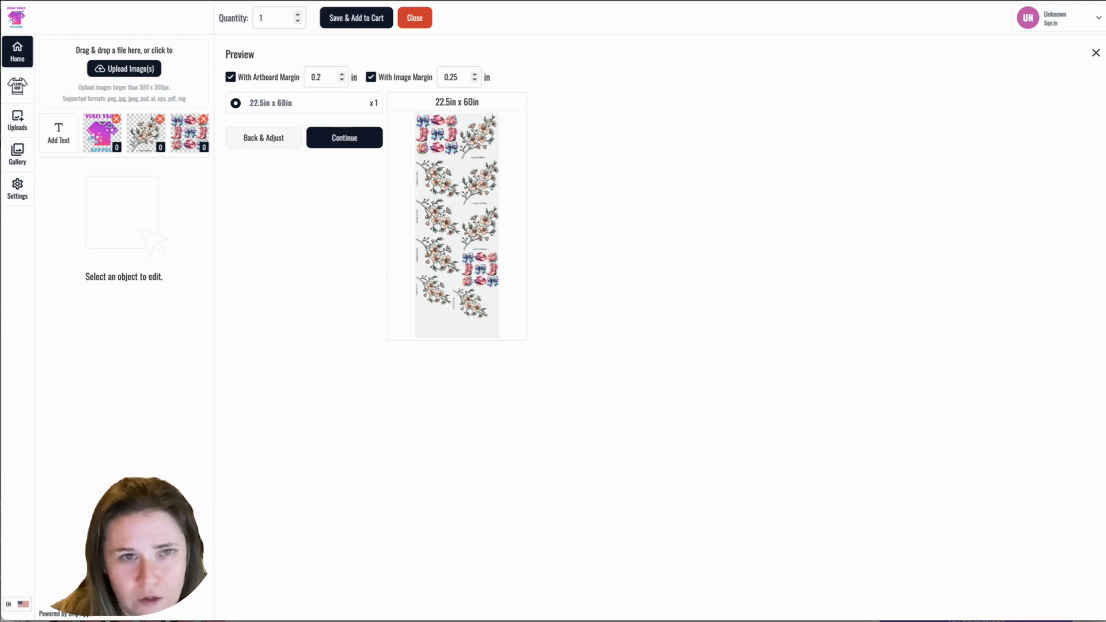
- Set the artboard margin to 0.1 in and the image margin to 0.2 in, and build the 22.5in x 60in gang sheet
left_click(263, 138)
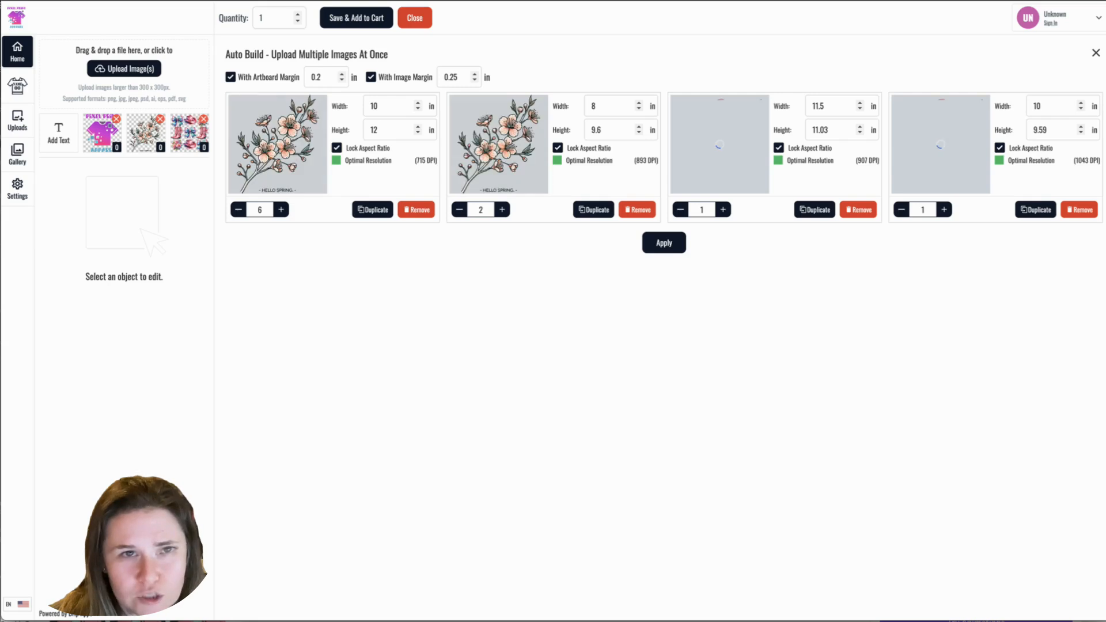
left_click_drag(322, 78, 315, 77)
type("2")
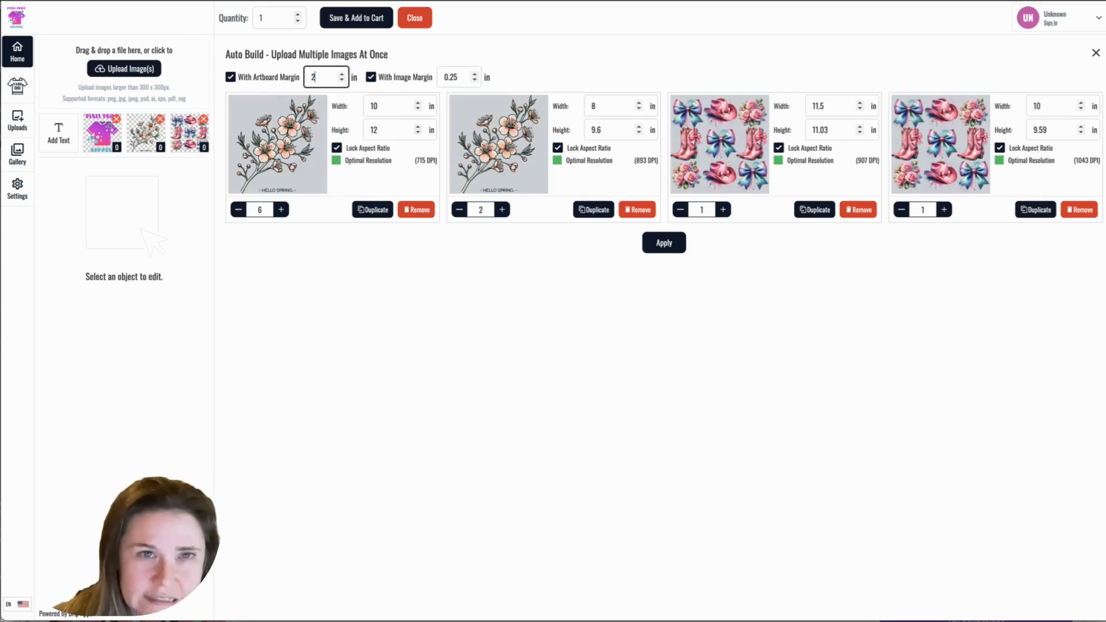
key("BackSpace")
type(".1")
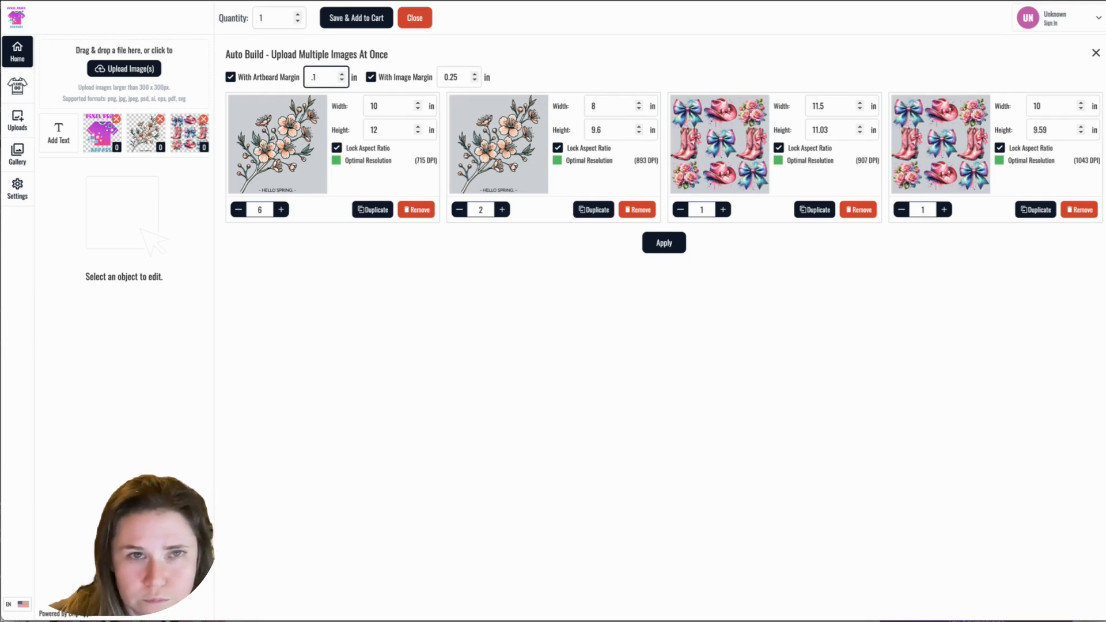
left_click(455, 76)
key("BackSpace")
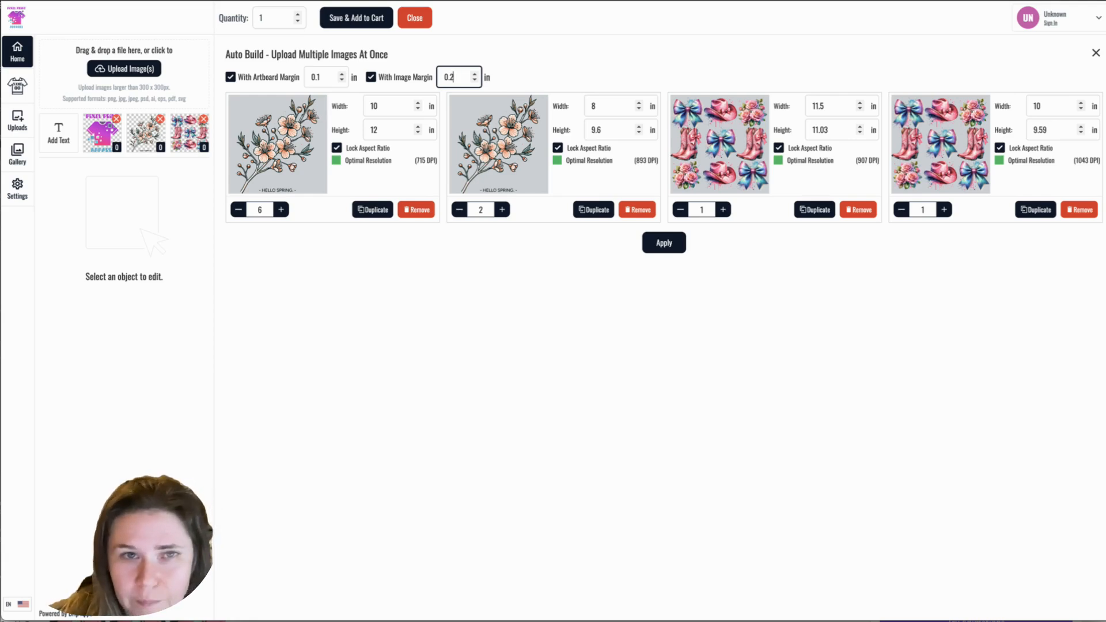
left_click(663, 243)
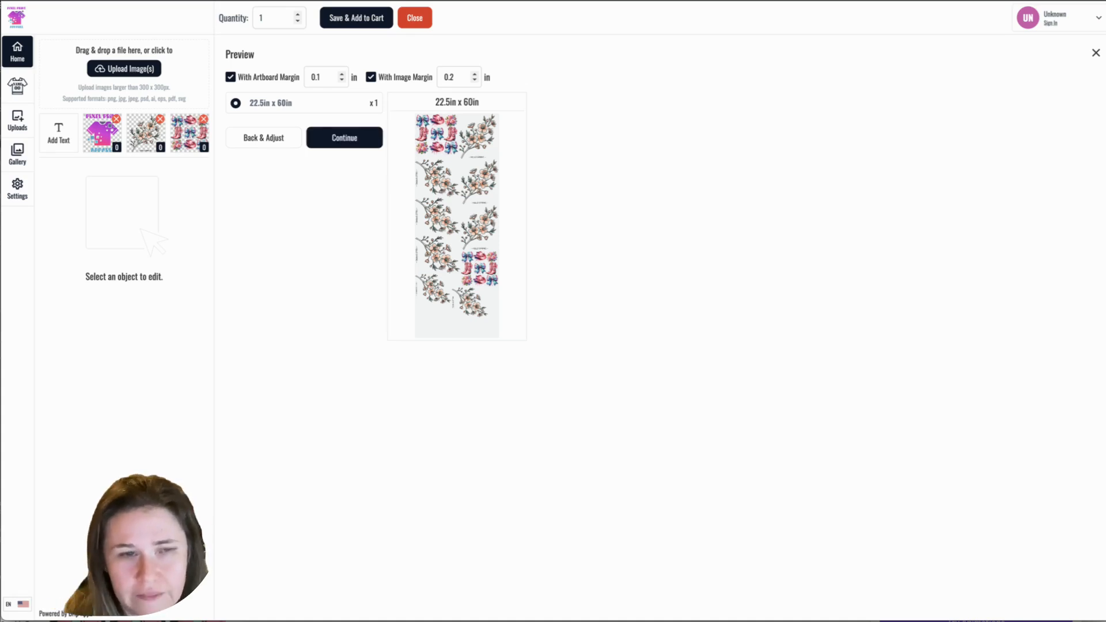
left_click(344, 138)
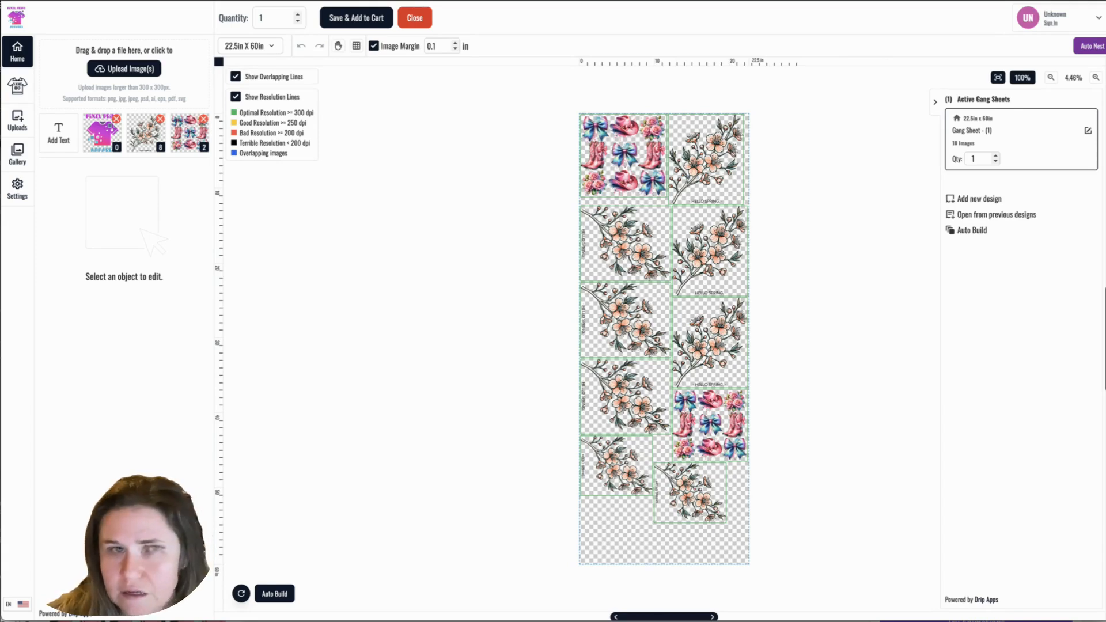
- Examine the spacing between images and along the gang sheet's edges at 100% zoom, and return to the full-sheet view
left_click(1023, 77)
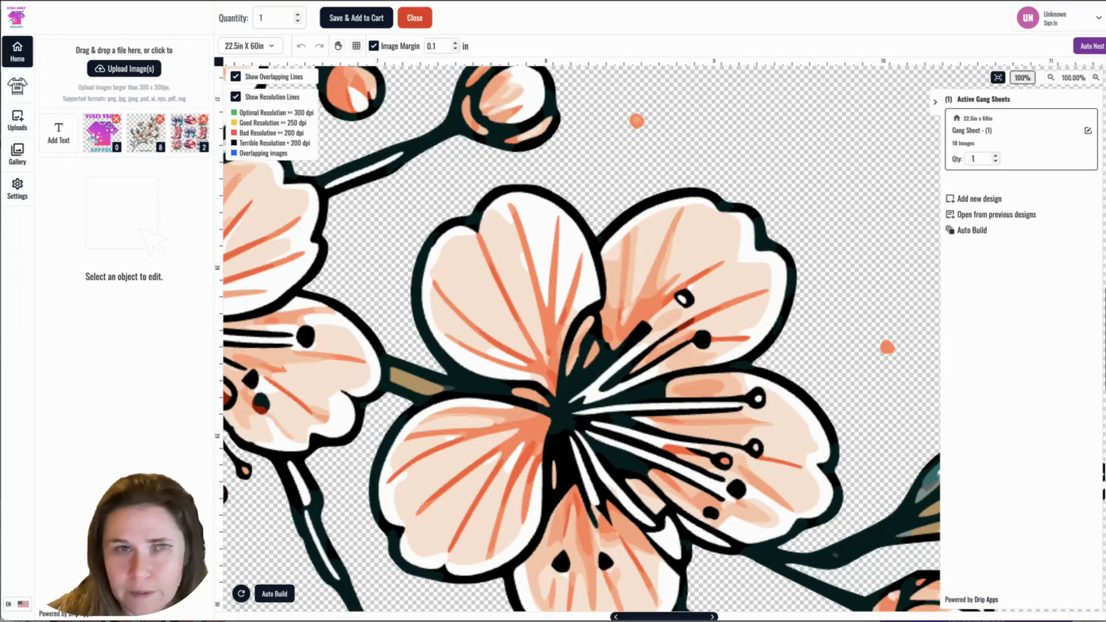
scroll(582, 340, "down", 1)
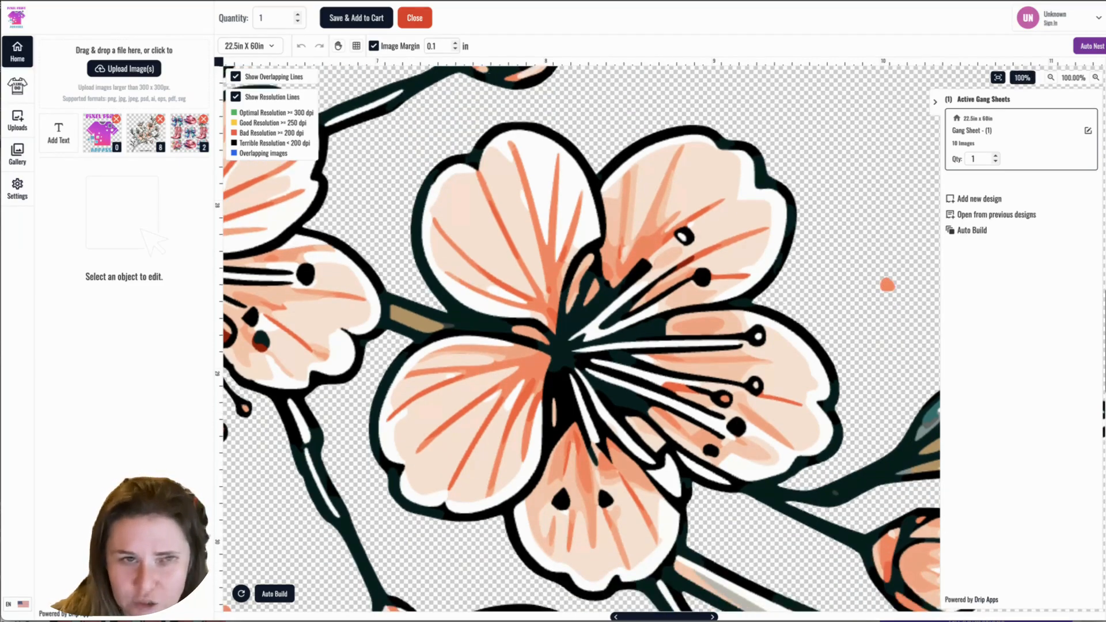
scroll(581, 340, "down", 10)
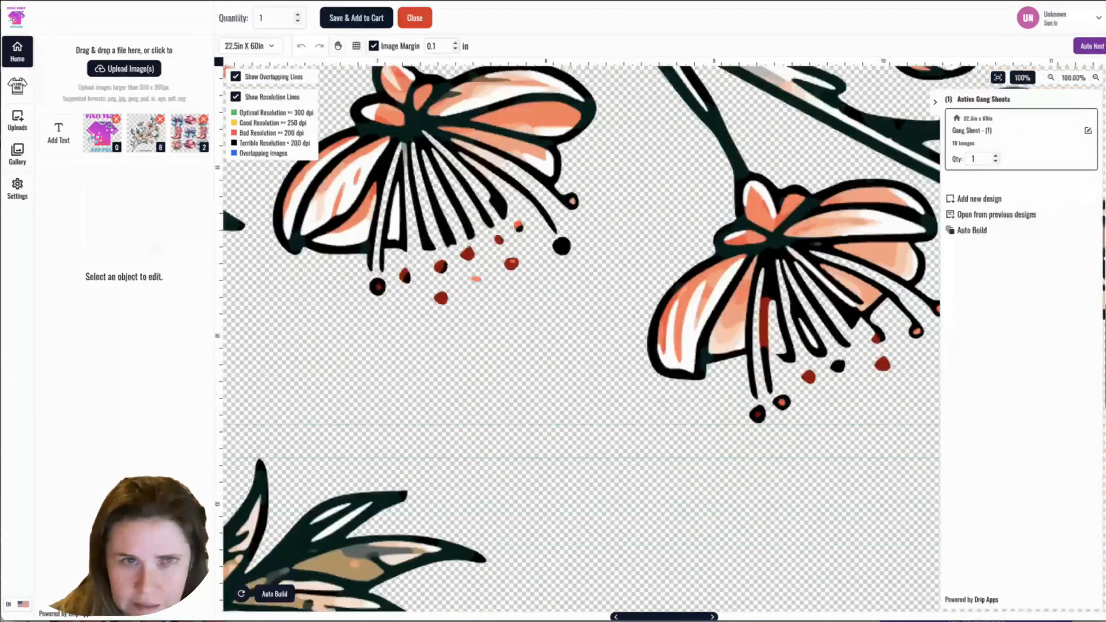
scroll(581, 340, "down", 4)
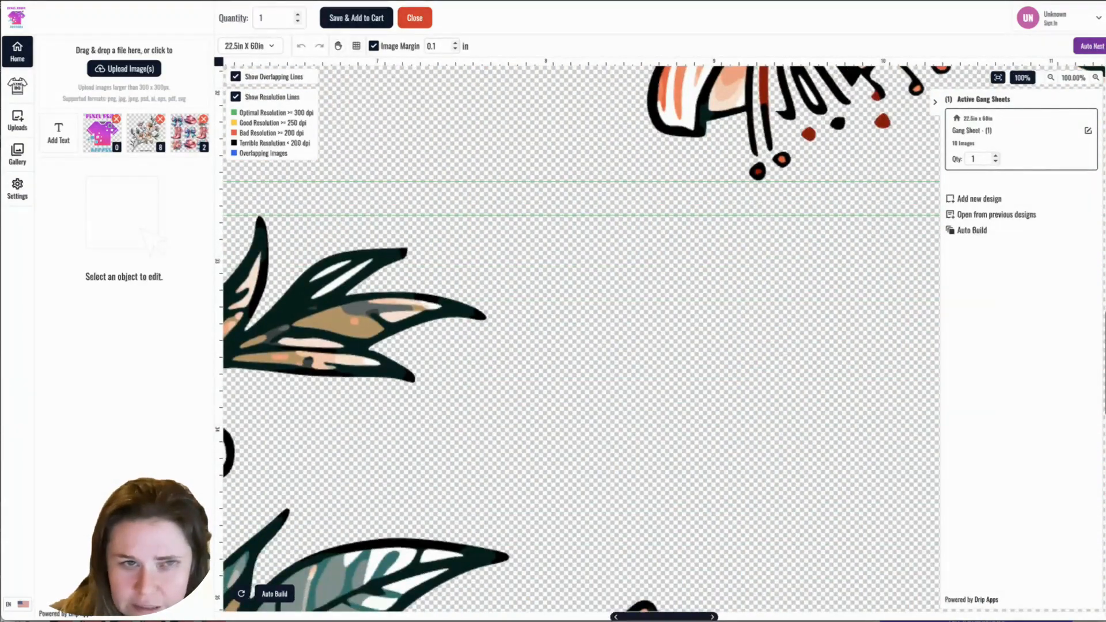
scroll(582, 340, "left", 10)
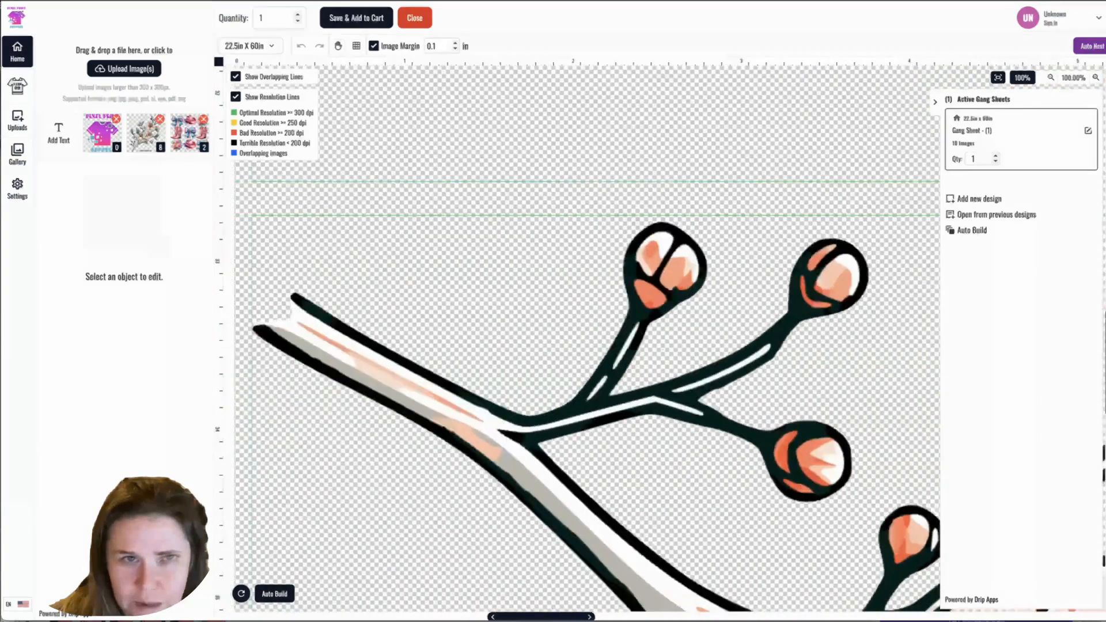
scroll(582, 340, "right", 10)
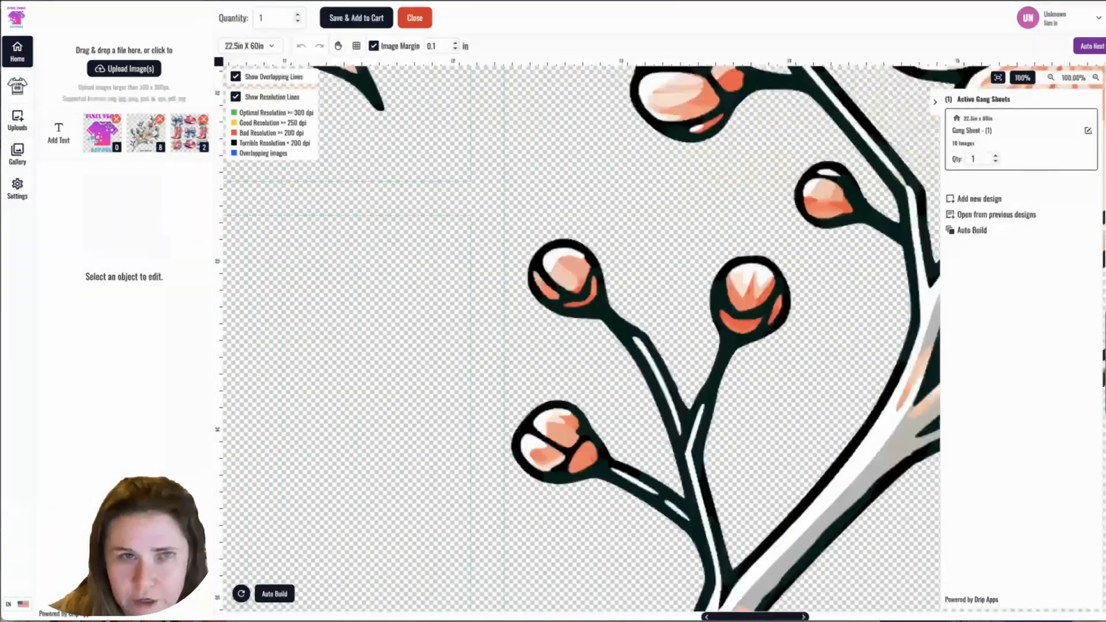
scroll(581, 340, "left", 10)
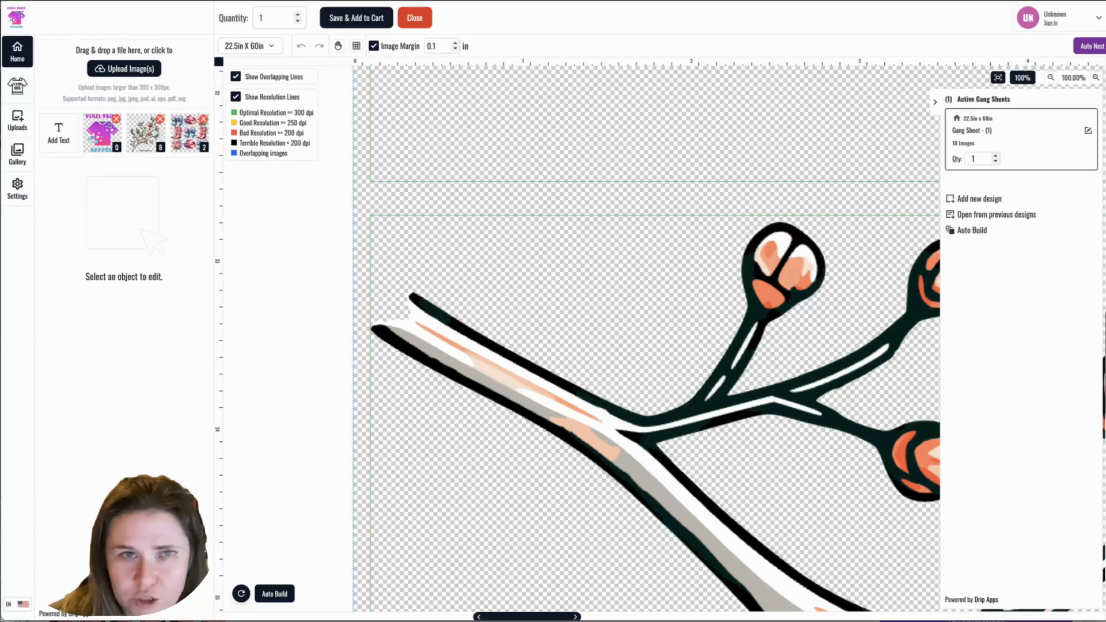
scroll(582, 340, "right", 10)
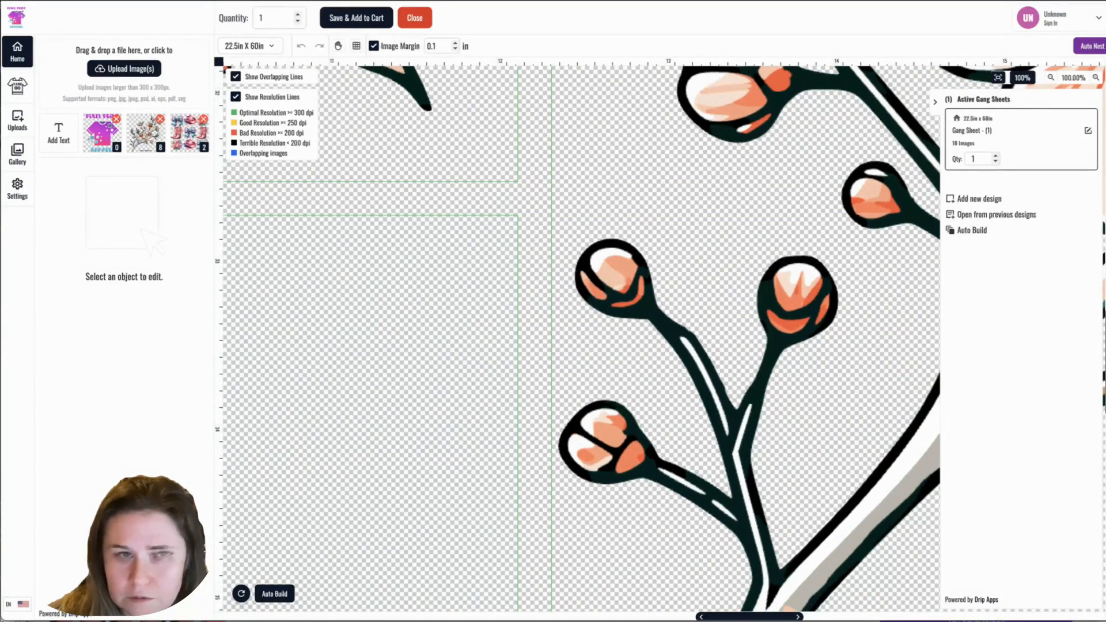
scroll(582, 340, "up", 5)
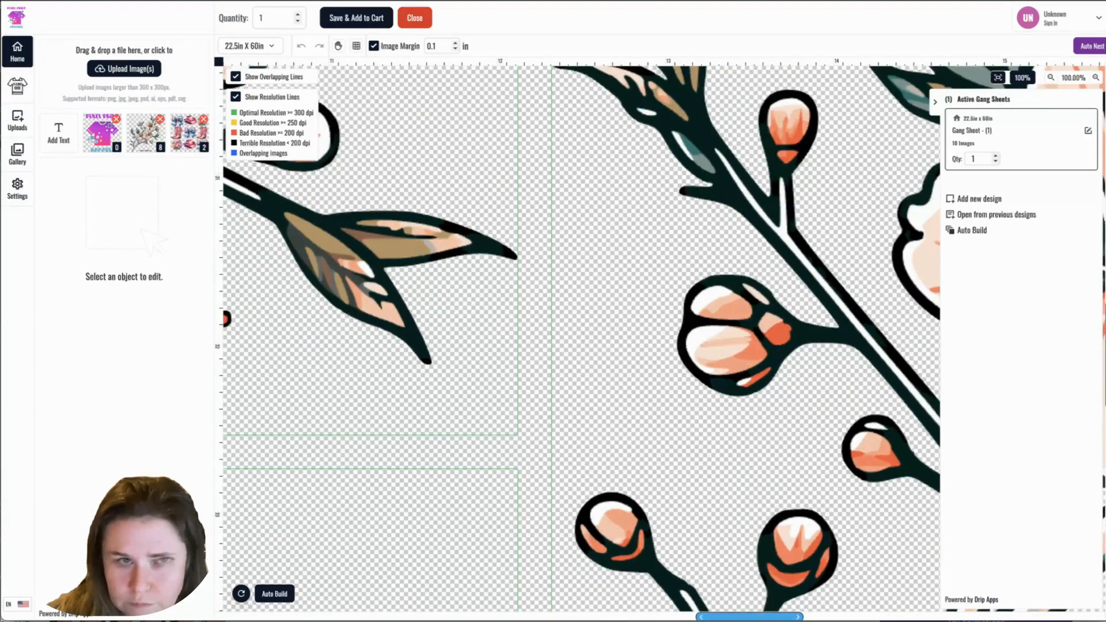
scroll(582, 339, "left", 6)
scroll(581, 339, "up", 7)
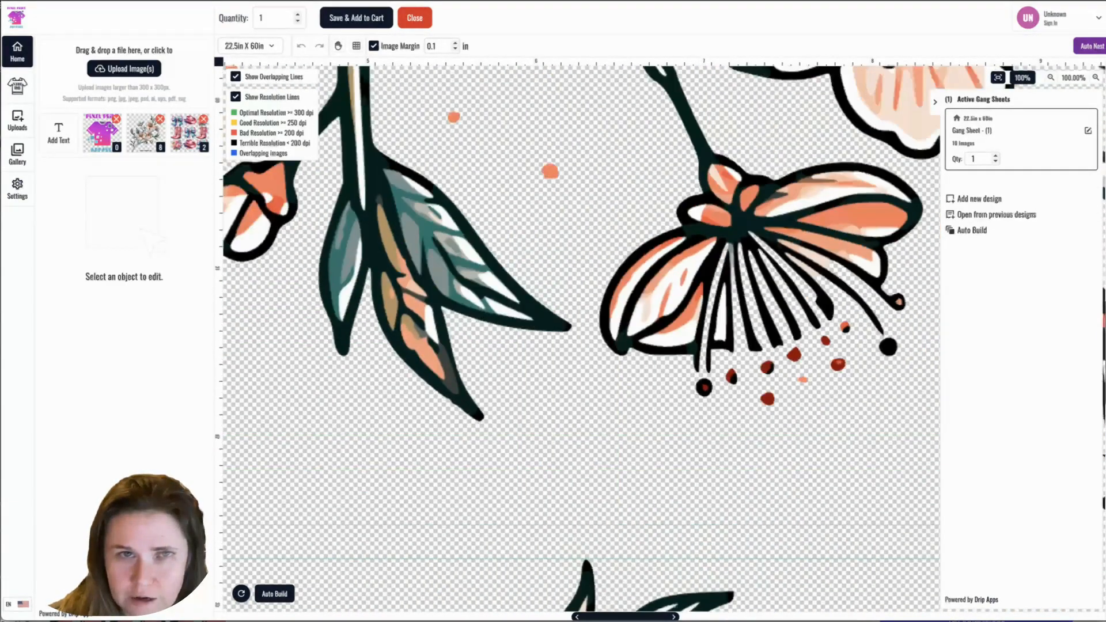
scroll(582, 340, "up", 5)
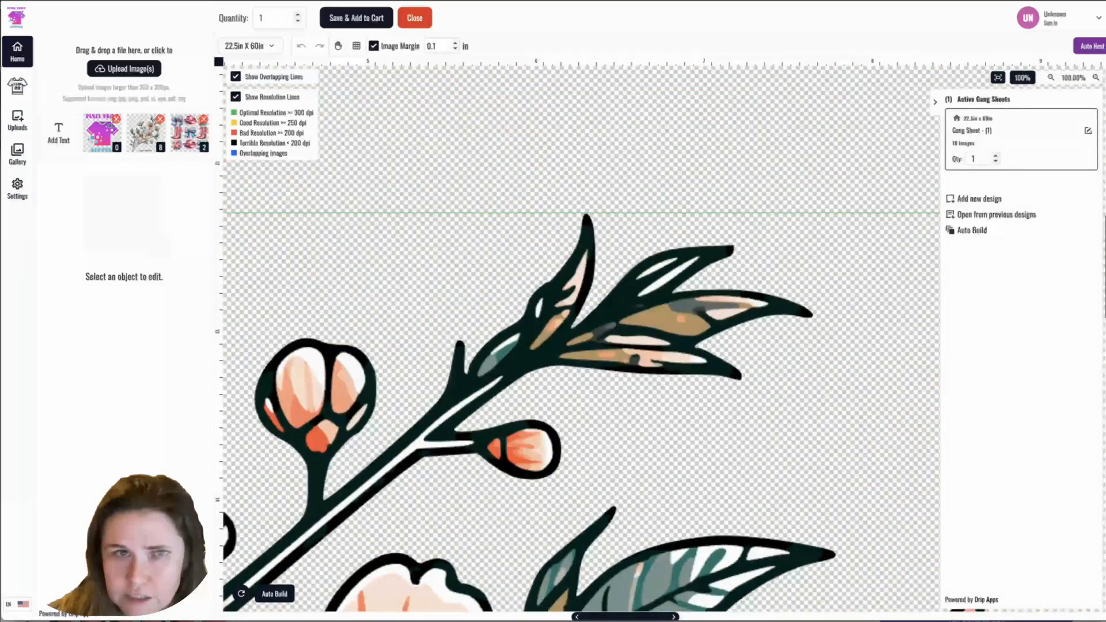
scroll(582, 340, "down", 5)
scroll(581, 340, "down", 12)
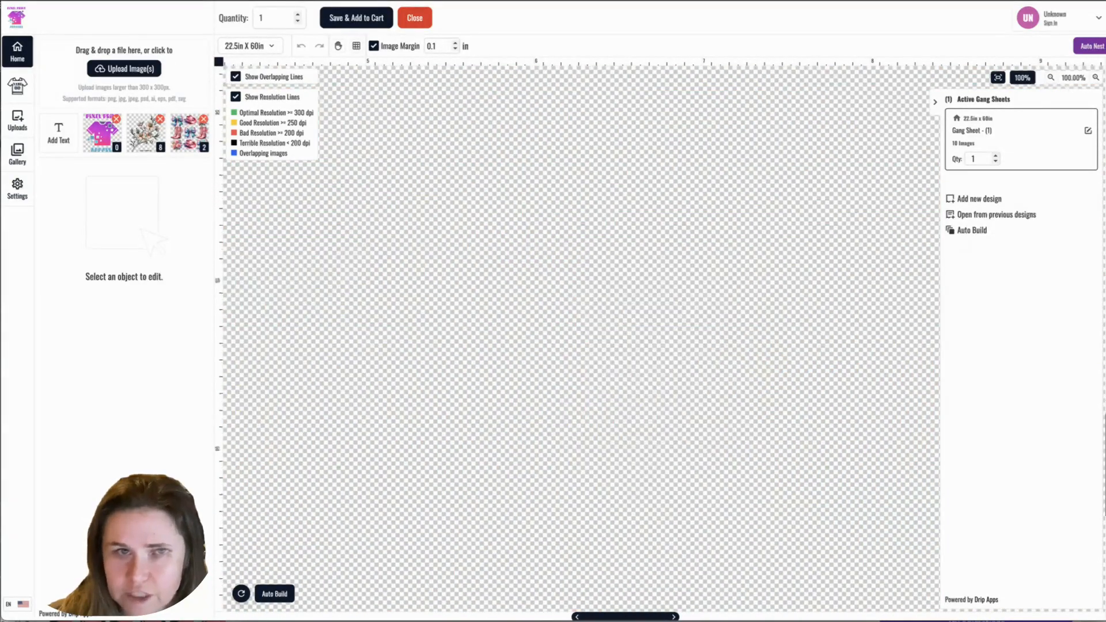
left_click_drag(626, 617, 850, 617)
scroll(582, 340, "down", 10)
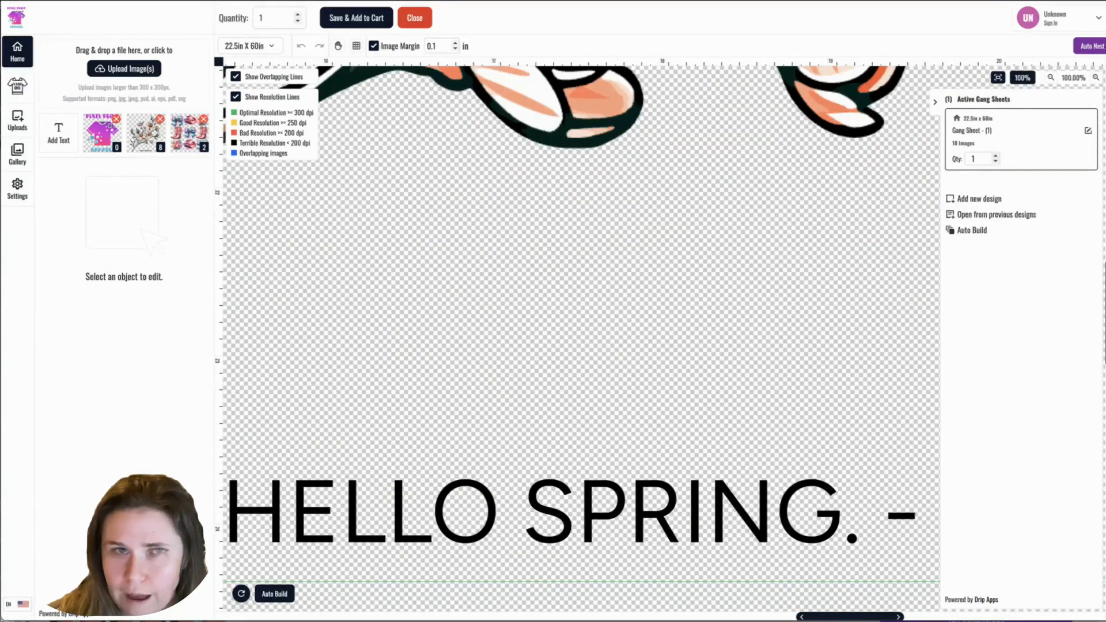
left_click(997, 78)
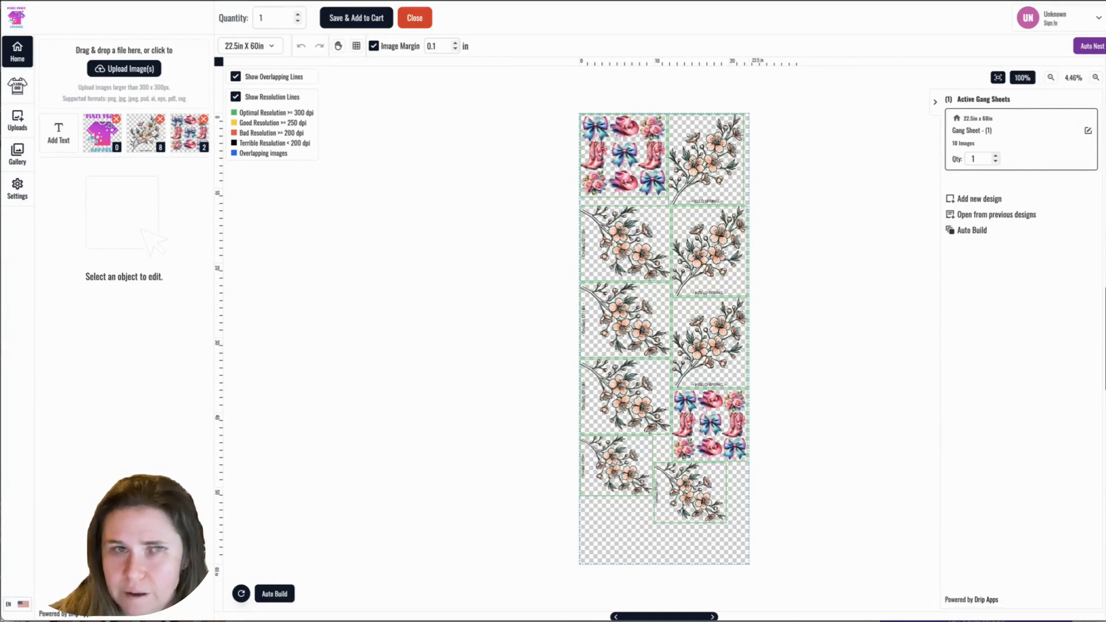
- Move the lowest 8 in wide Hello Spring image so it overlaps the flower image beside it and the bows, hats and boots image above
left_click(1095, 77)
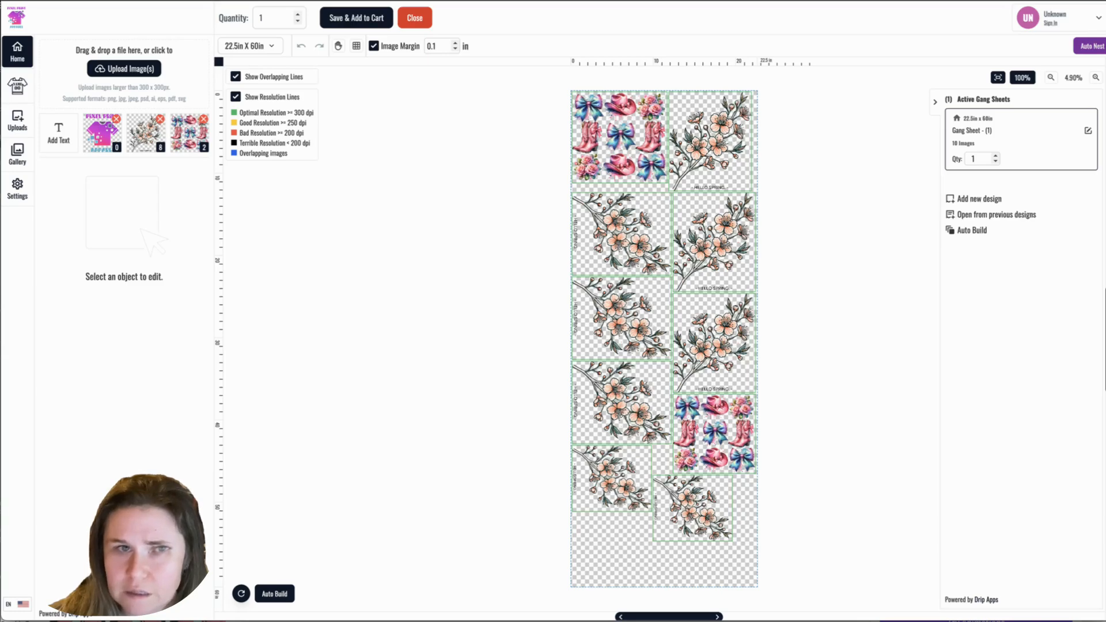
left_click(1095, 77)
left_click(1095, 77)
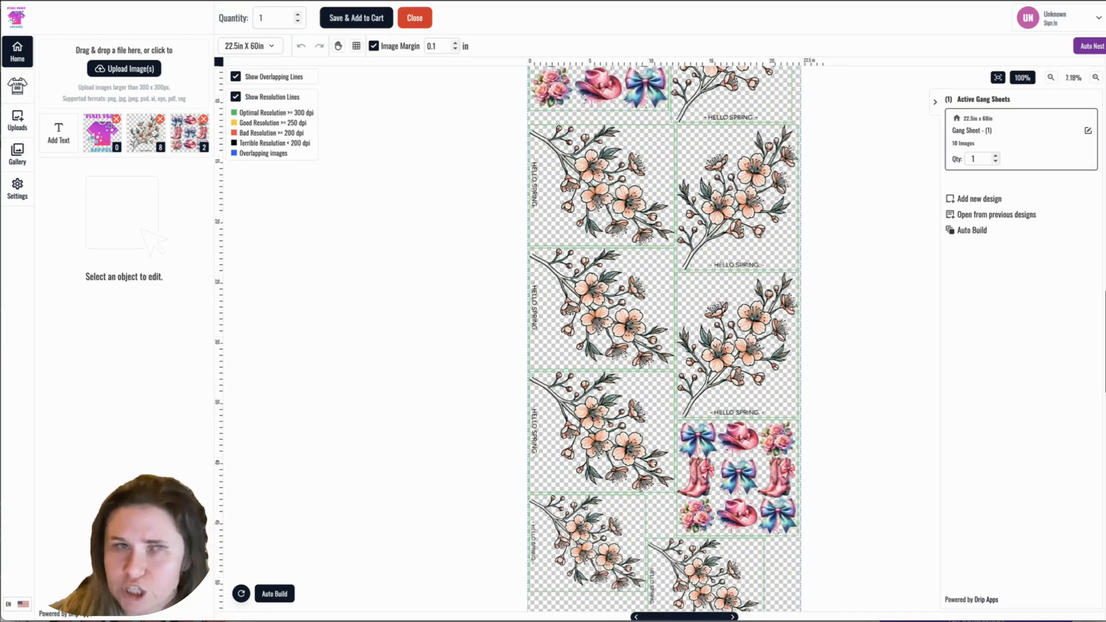
left_click(1095, 77)
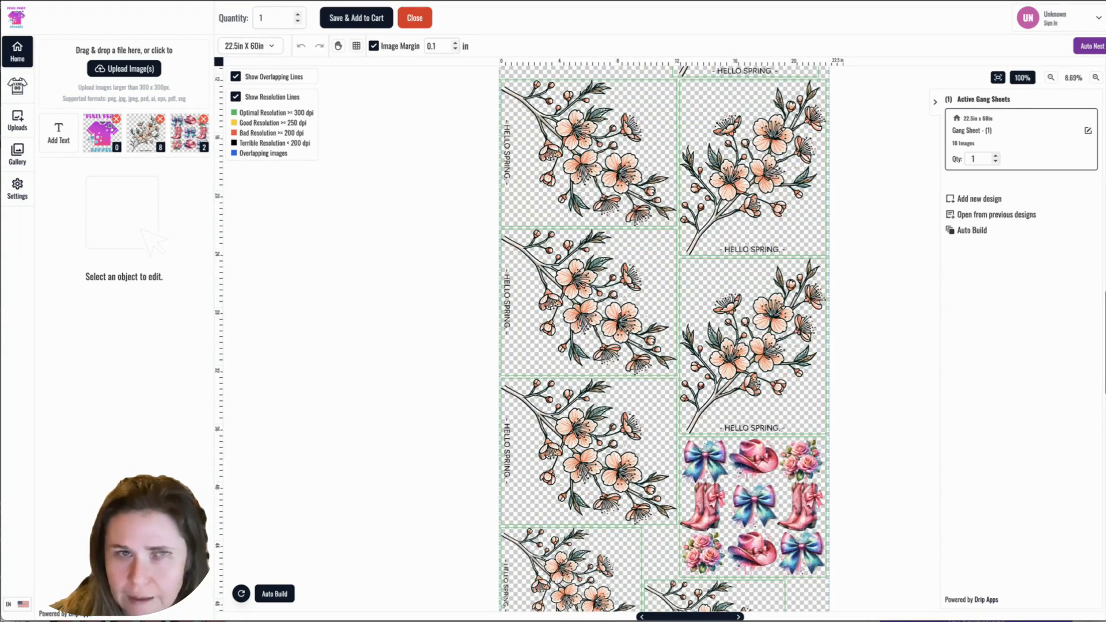
scroll(663, 339, "down", 1)
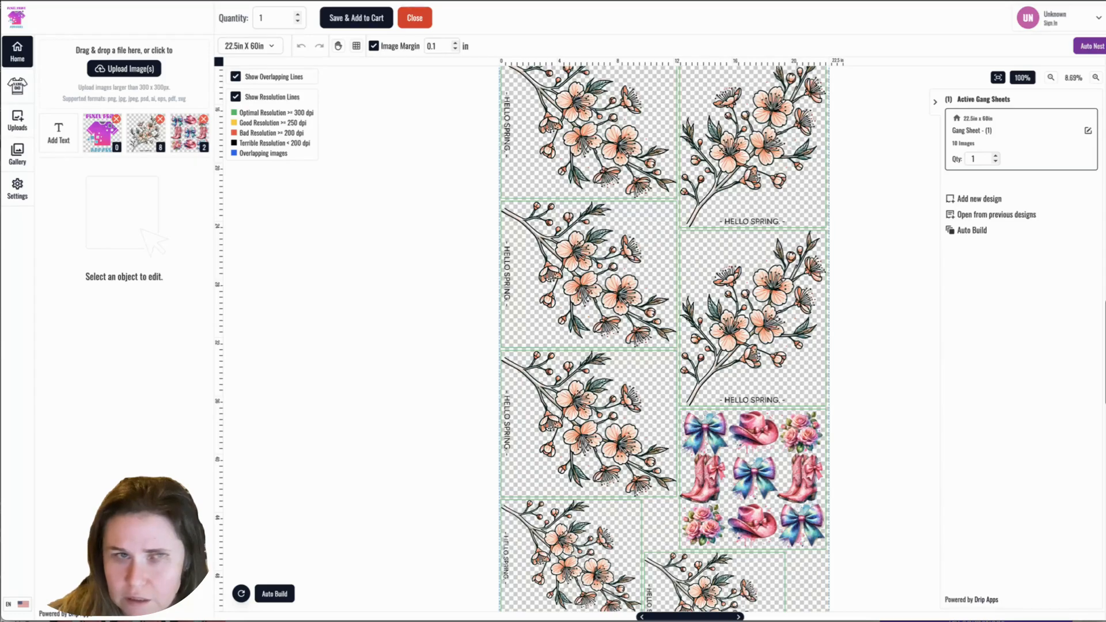
scroll(664, 339, "down", 5)
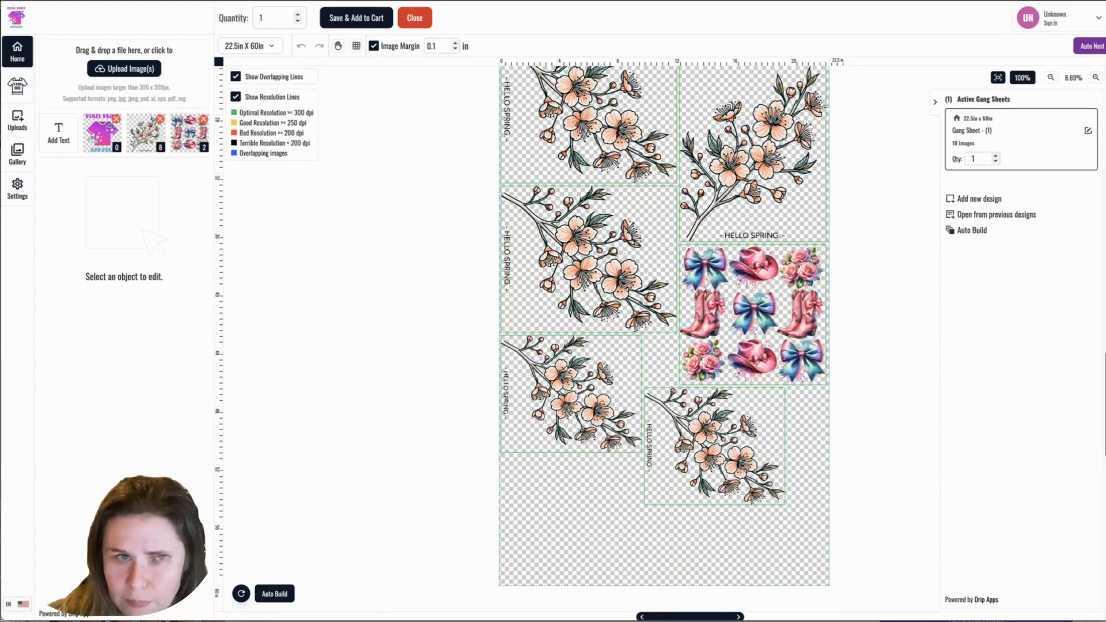
left_click(715, 446)
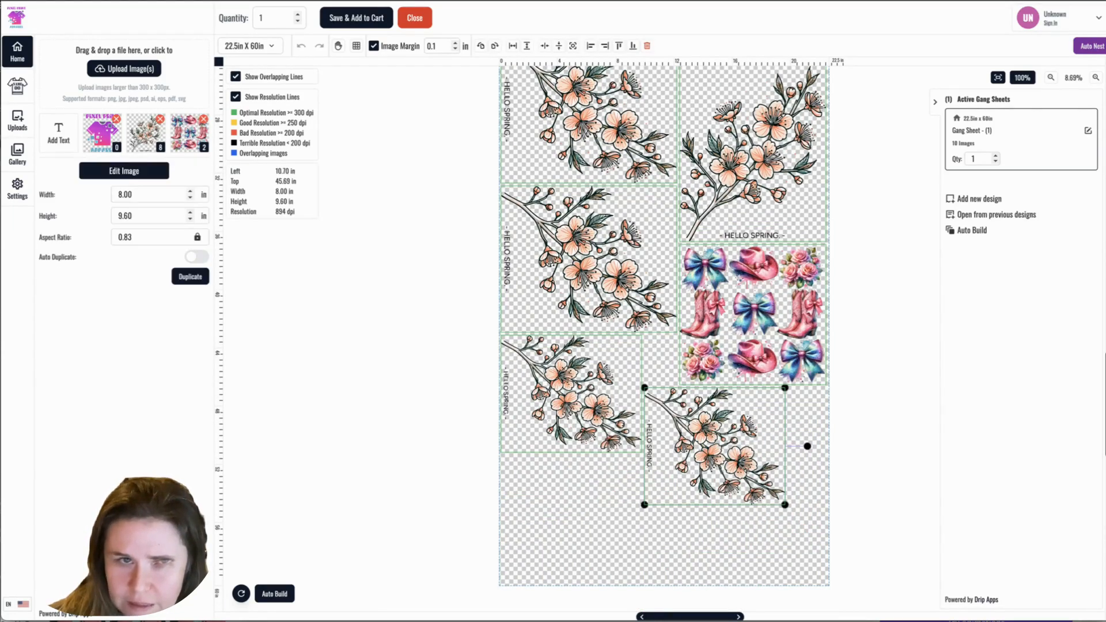
left_click_drag(715, 447, 638, 446)
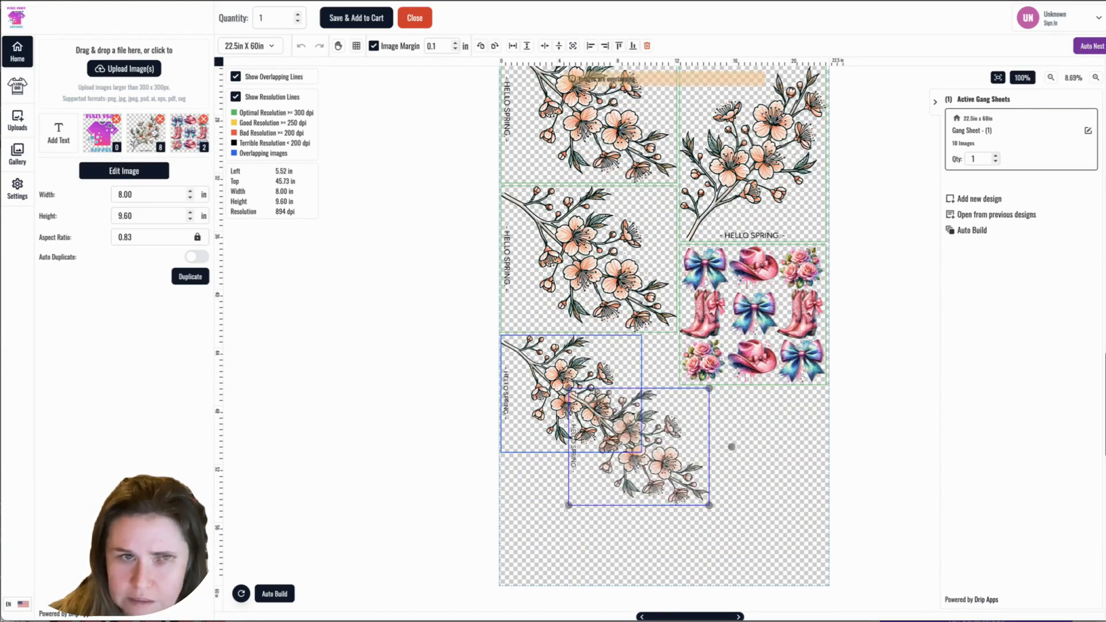
left_click_drag(731, 446, 779, 425)
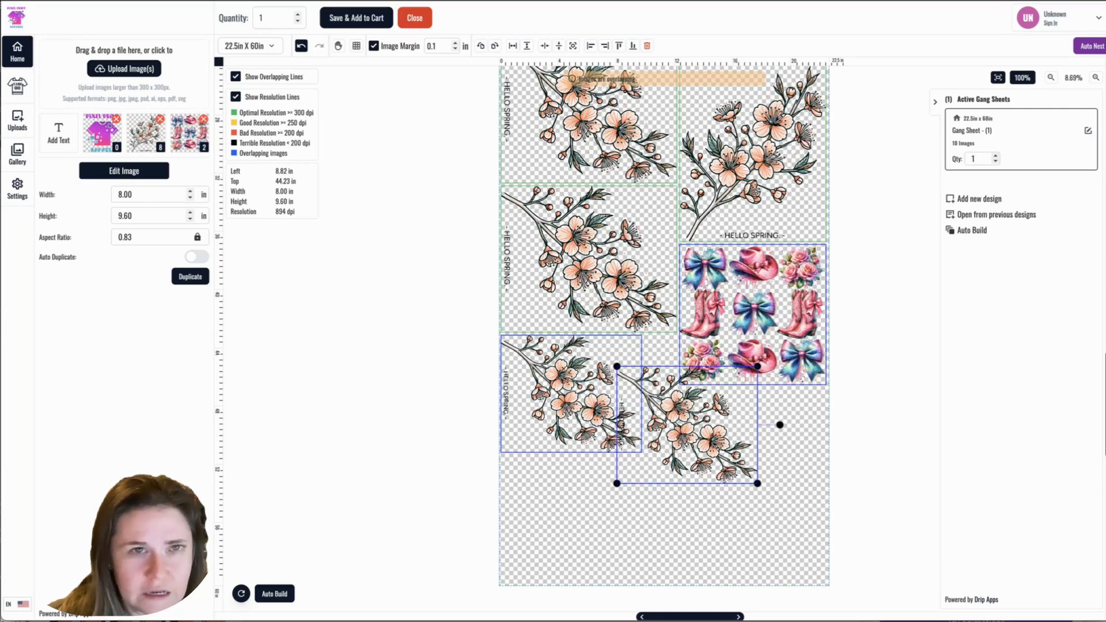
key("Escape")
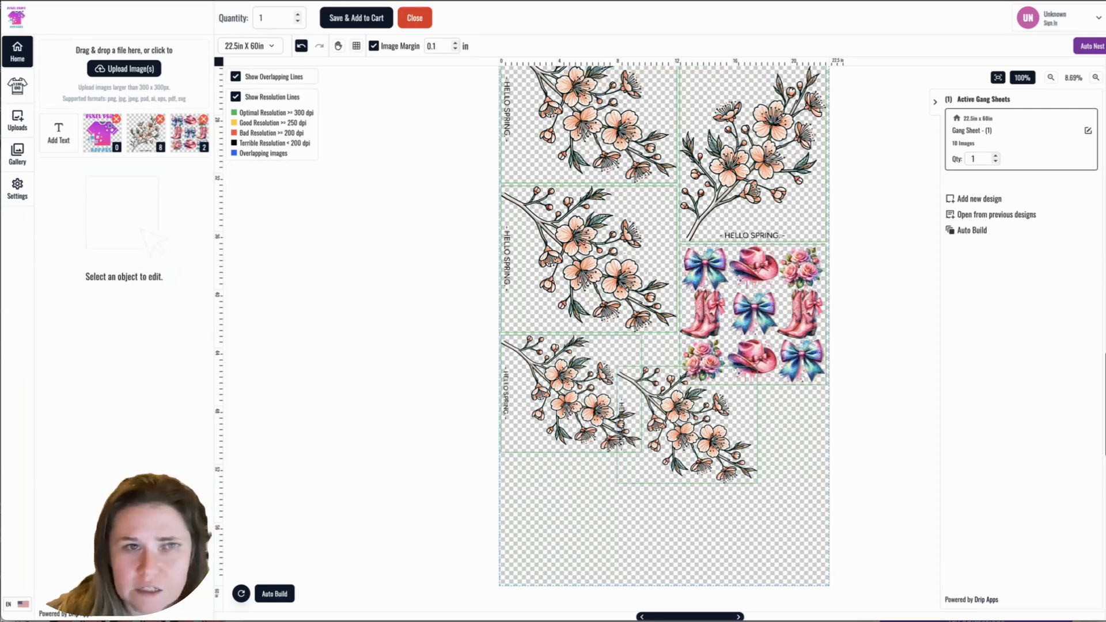
- Move the overlapping Hello Spring image partly off the gang sheet's left edge, and partly off its right edge
left_click_drag(687, 425, 680, 447)
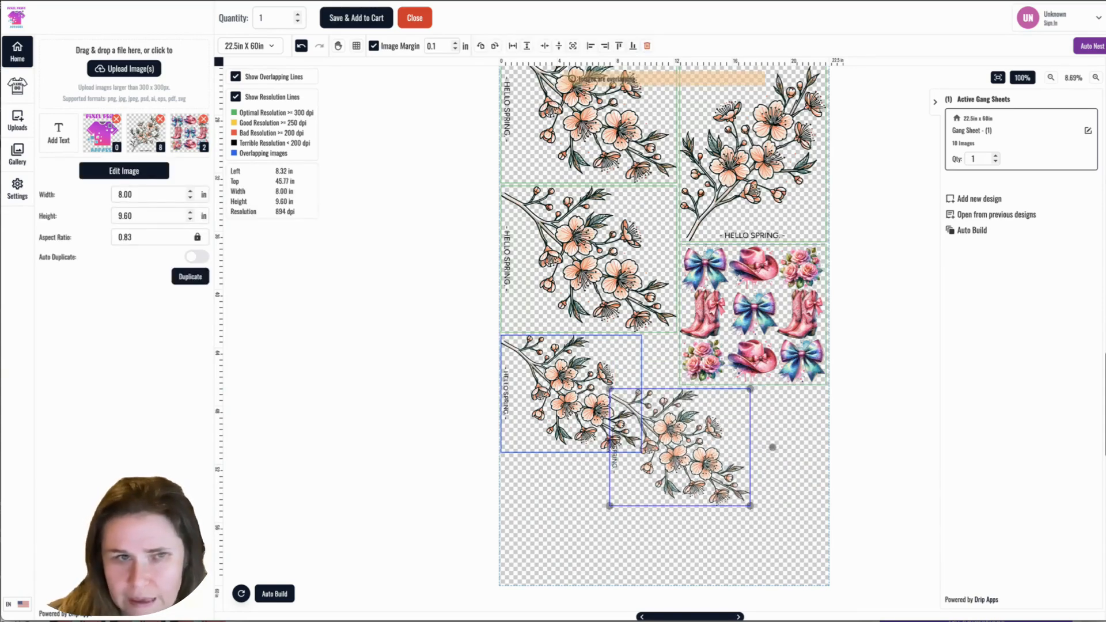
left_click_drag(772, 447, 606, 495)
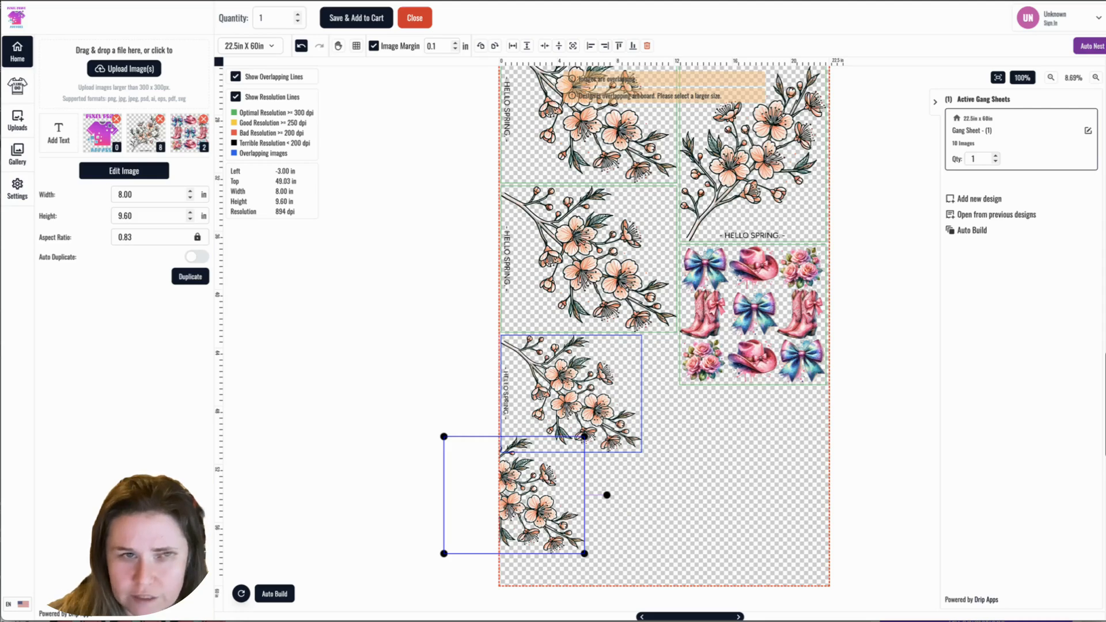
left_click_drag(514, 494, 729, 458)
- Add the Pixel Print Apparel logo at about 10.77 in left and 47.85 in top, and review the add-to-cart design checks
left_click(102, 134)
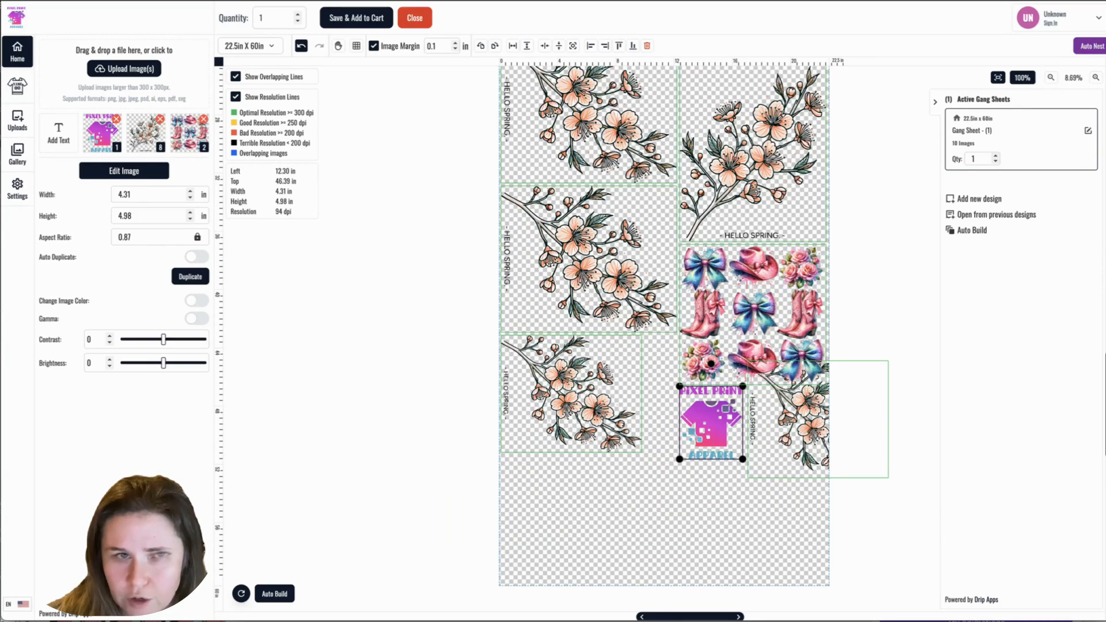
left_click_drag(711, 422, 688, 443)
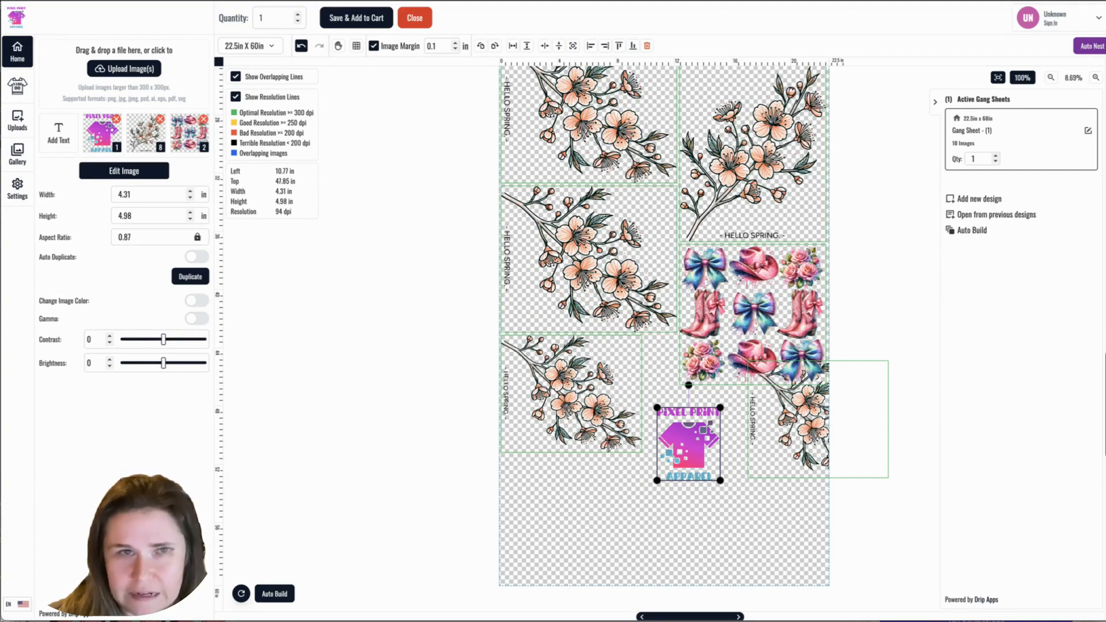
scroll(664, 329, "up", 1)
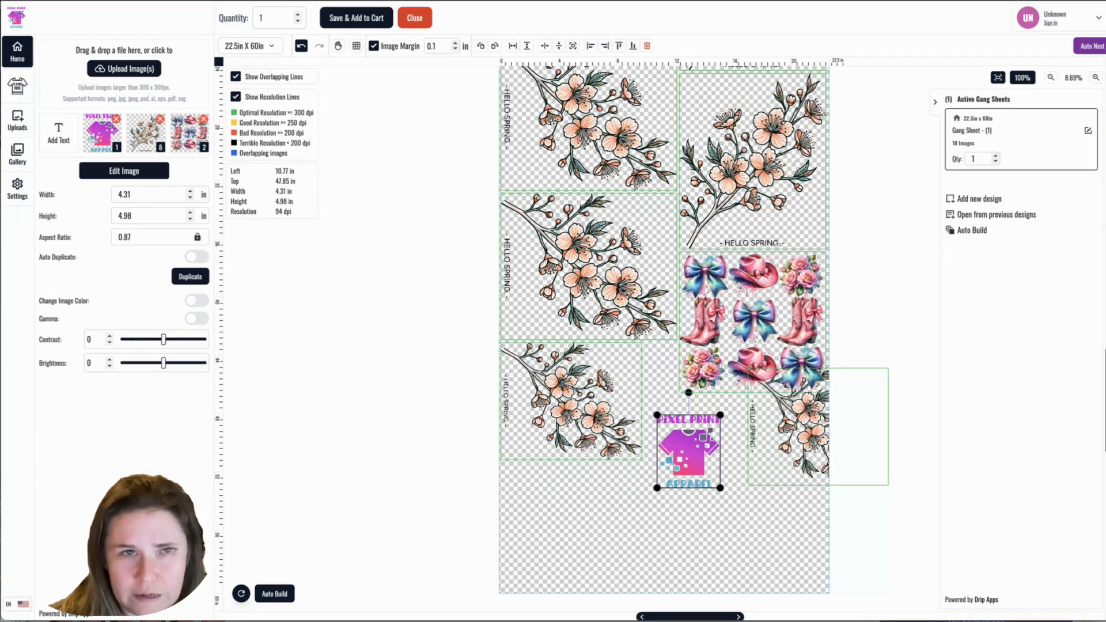
left_click(356, 18)
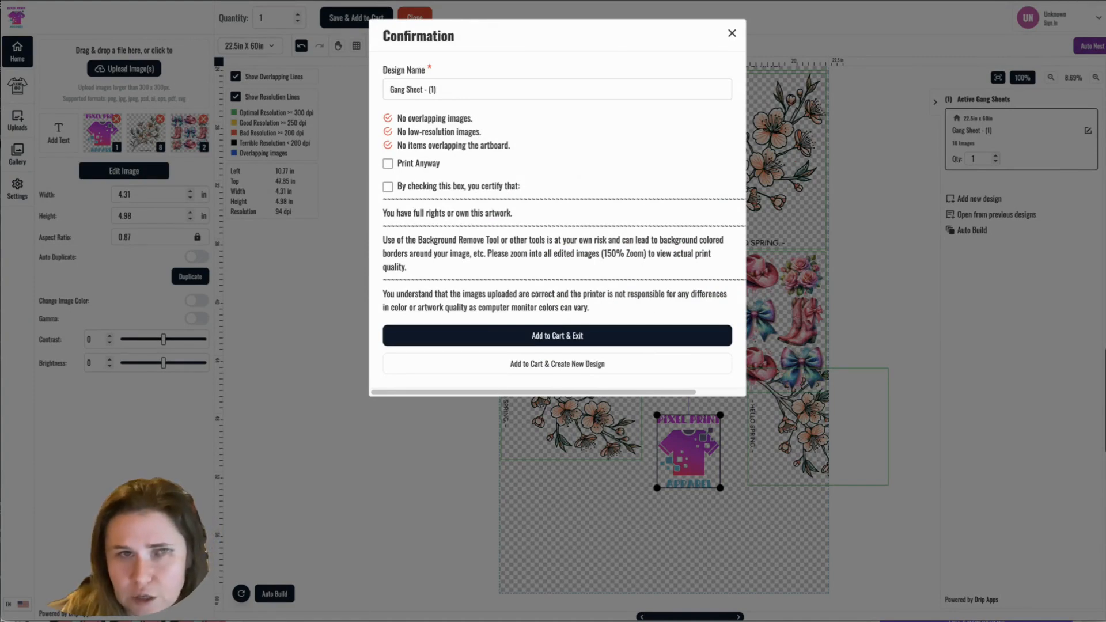
key("Escape")
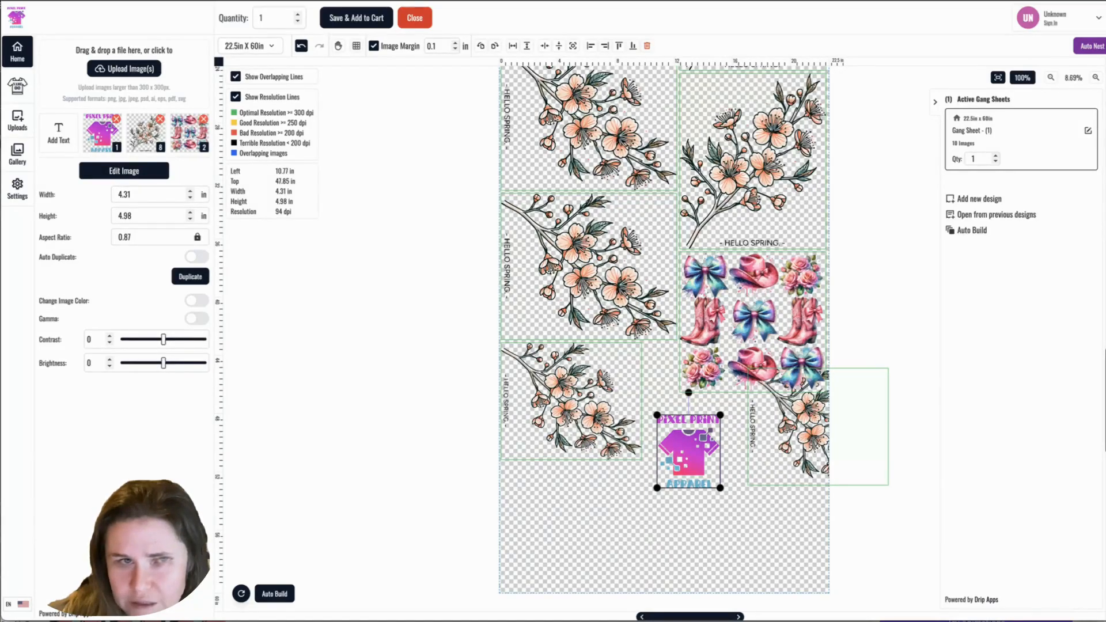
- Move the off-sheet Hello Spring image into the free lower-left area of the artboard and review the add-to-cart design checks
left_click_drag(807, 429, 569, 531)
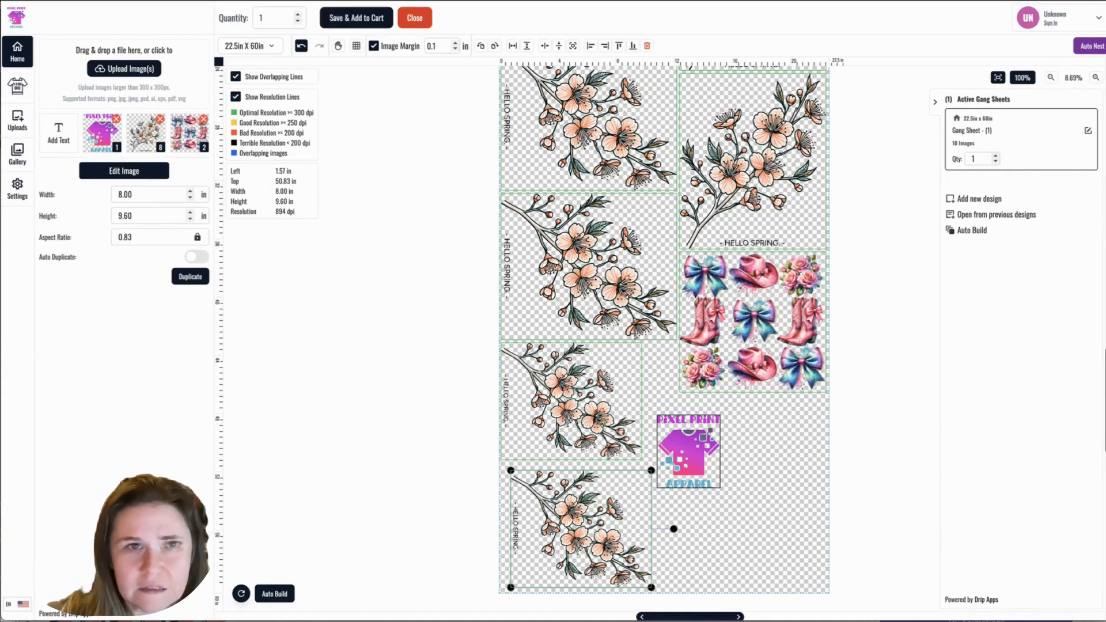
left_click(357, 18)
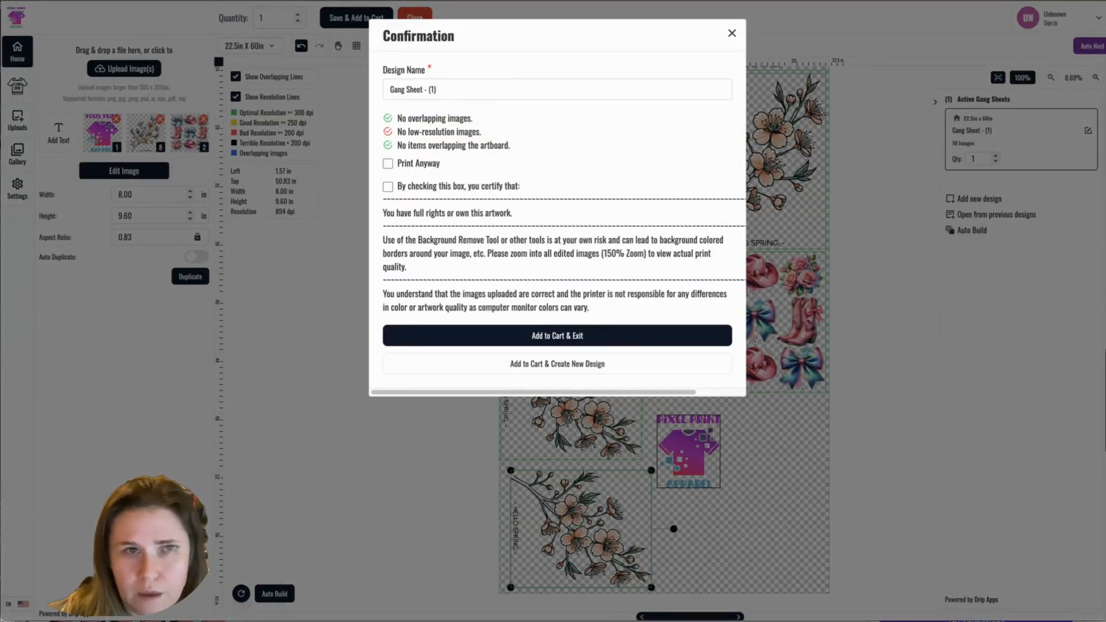
left_click(731, 34)
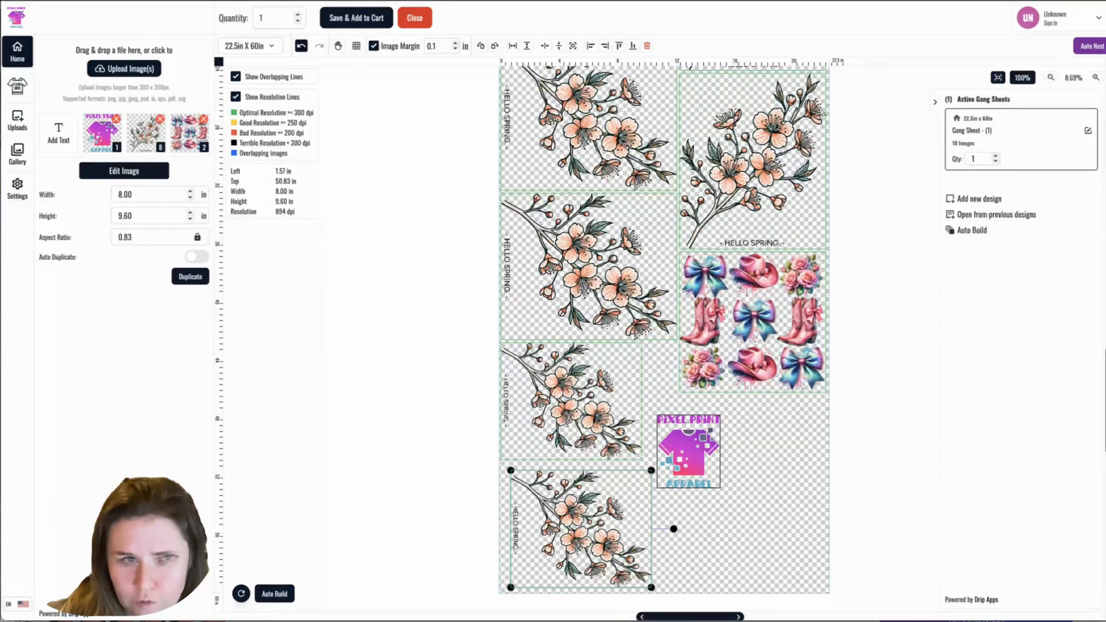
- Move the lowest Hello Spring image about 1 in past the artboard's left edge and review the add-to-cart design checks
left_click_drag(581, 529, 544, 528)
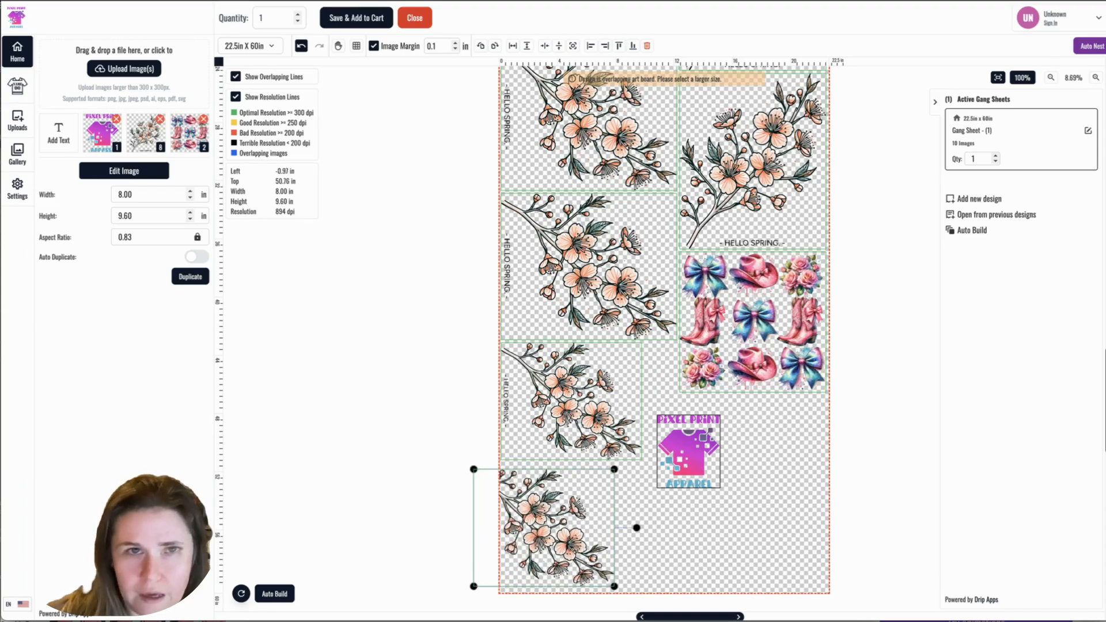
left_click(357, 18)
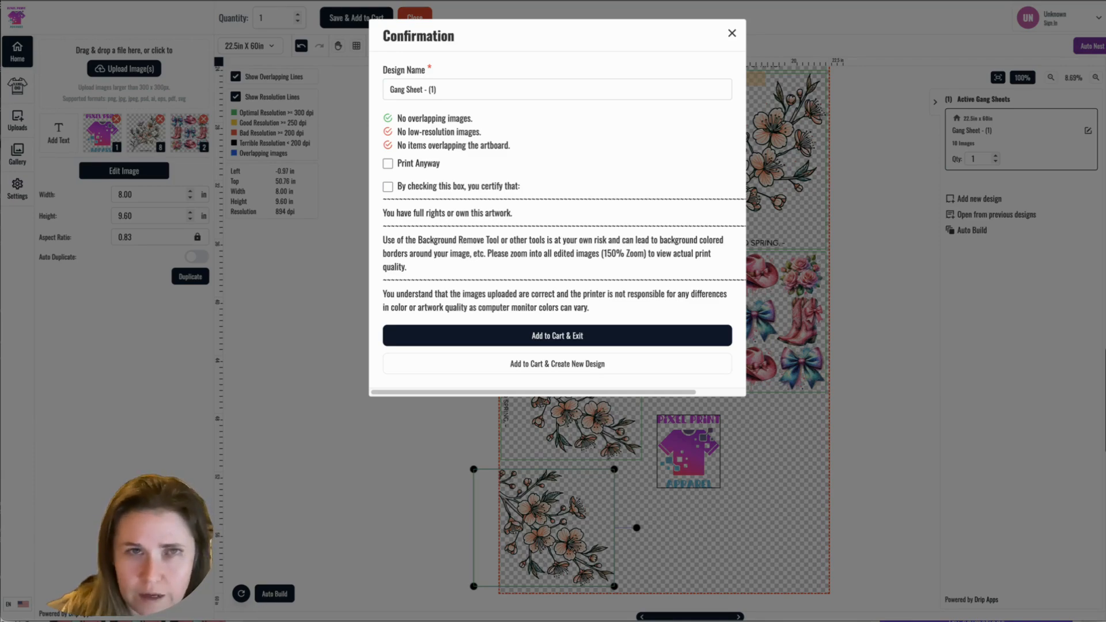
key("Escape")
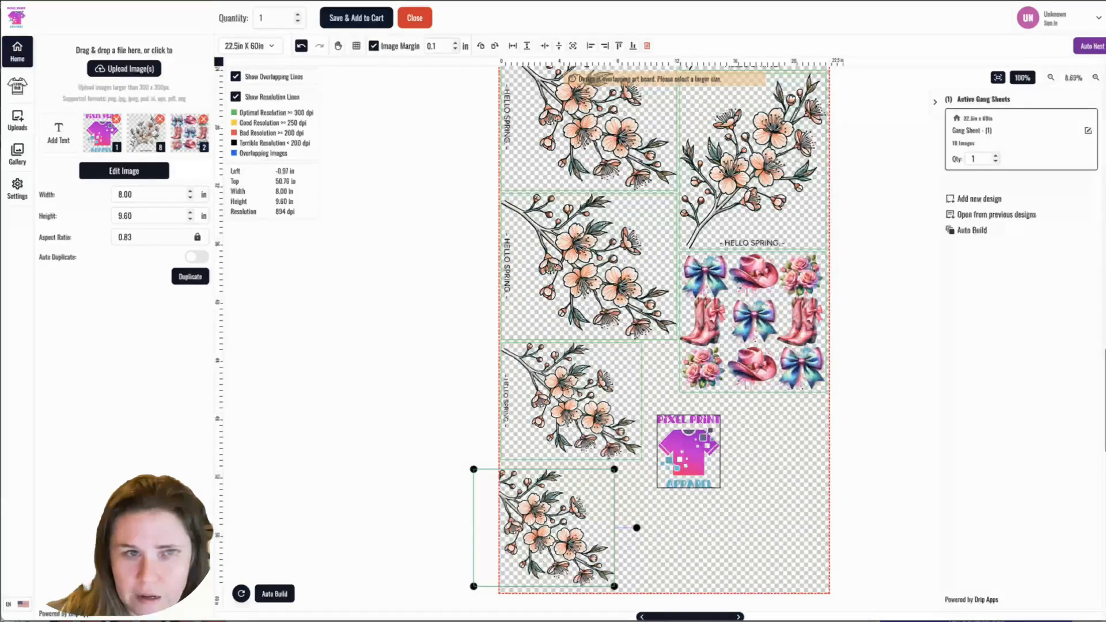
- Return the lowest Hello Spring image inside the artboard at about 1.45 in left and 50.56 in top, and recheck the add-to-cart confirmation
left_click_drag(543, 528, 602, 528)
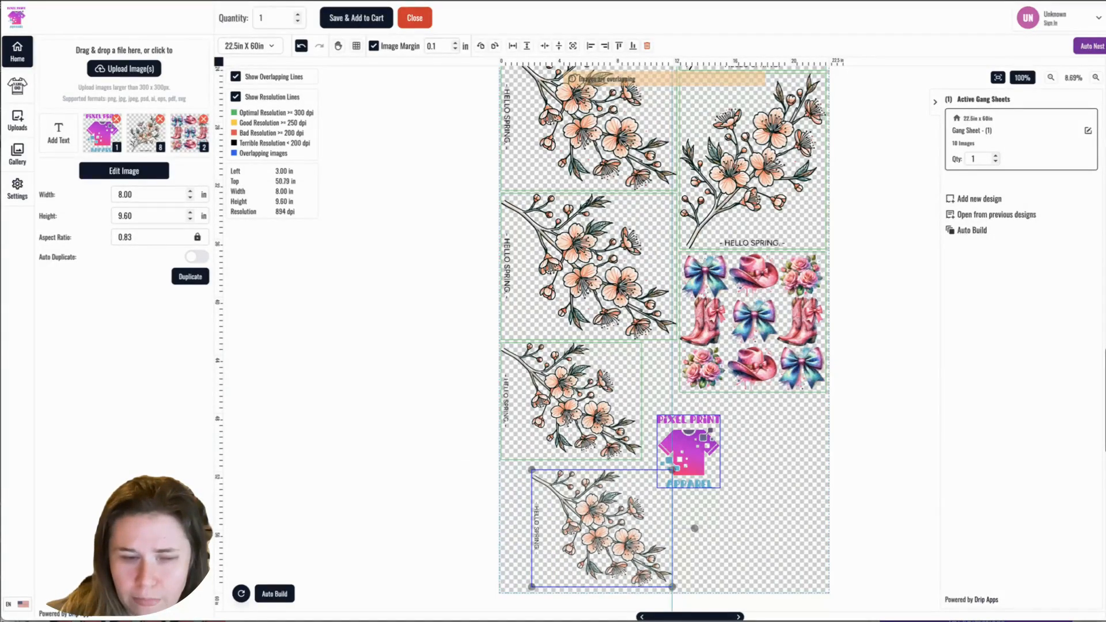
left_click_drag(695, 527, 672, 524)
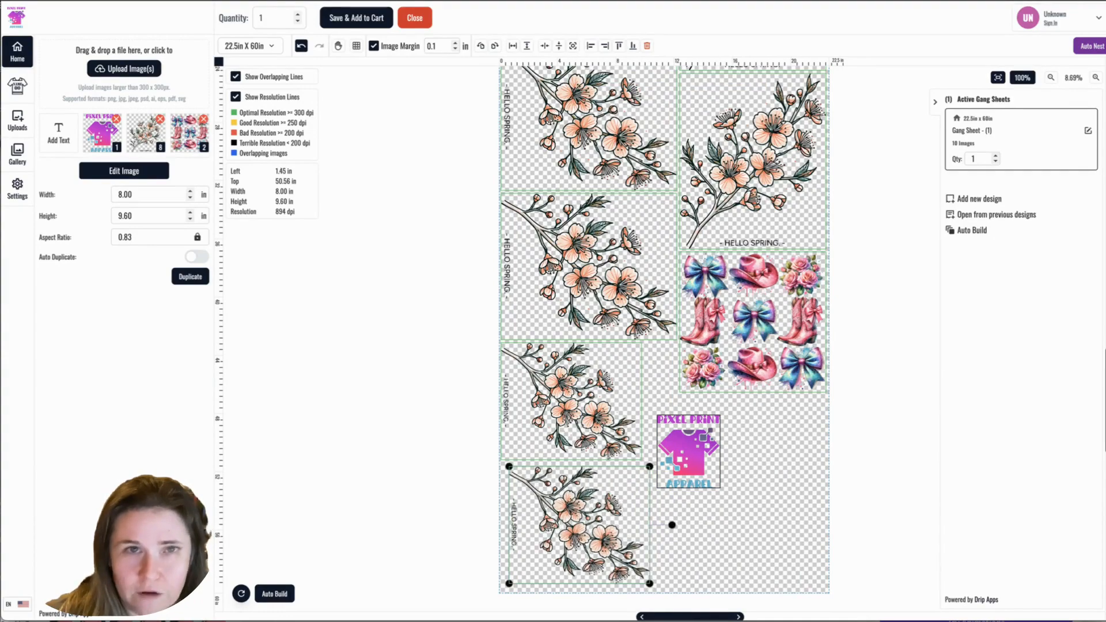
left_click(356, 17)
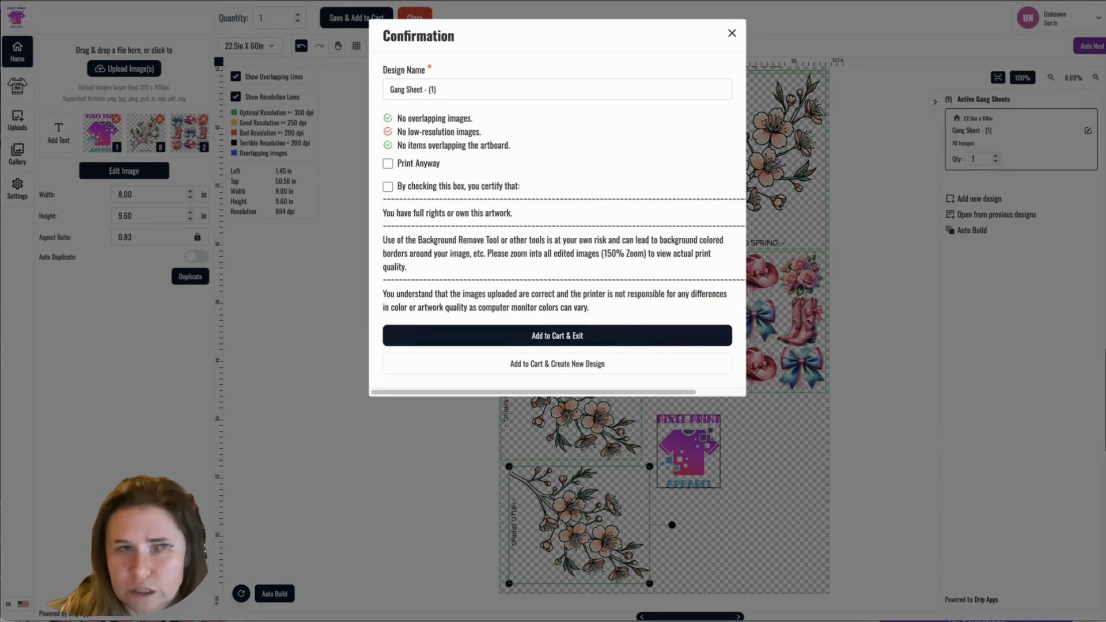
left_click(731, 33)
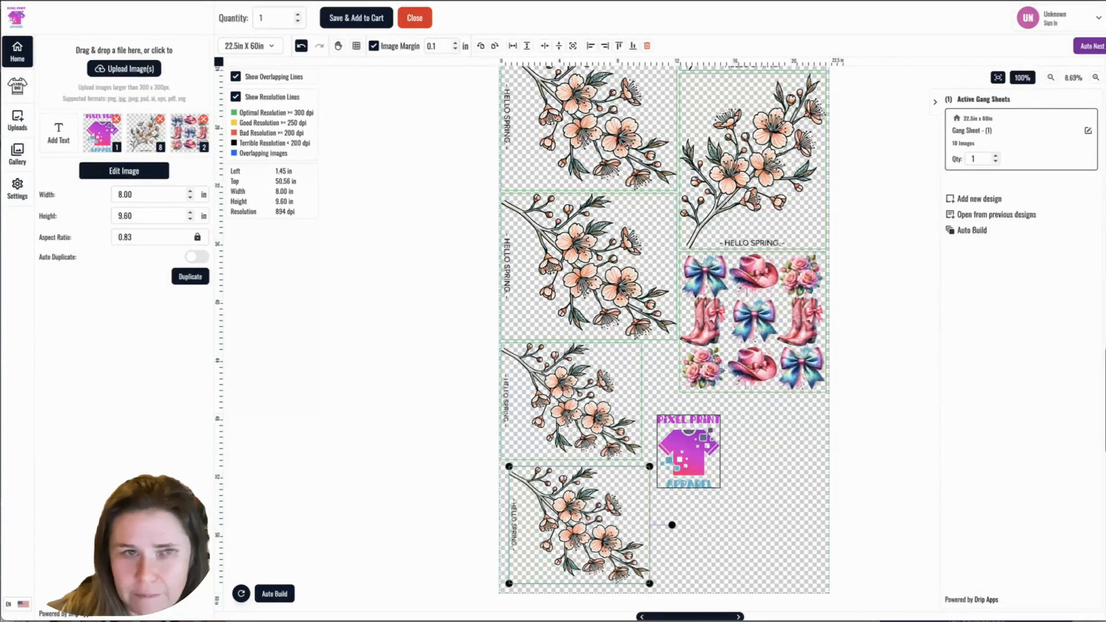
- Shrink the Pixel Print Apparel logo to about 1.36 x 1.57 in and place it in the gap beside the bows, hats and boots image
left_click(688, 452)
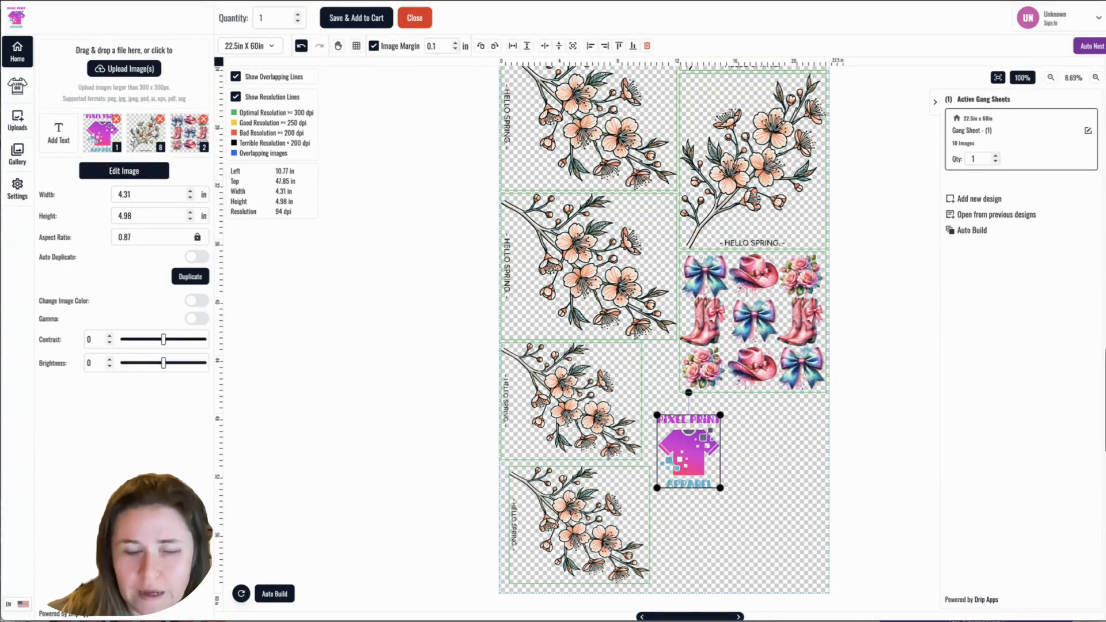
left_click_drag(688, 452, 703, 458)
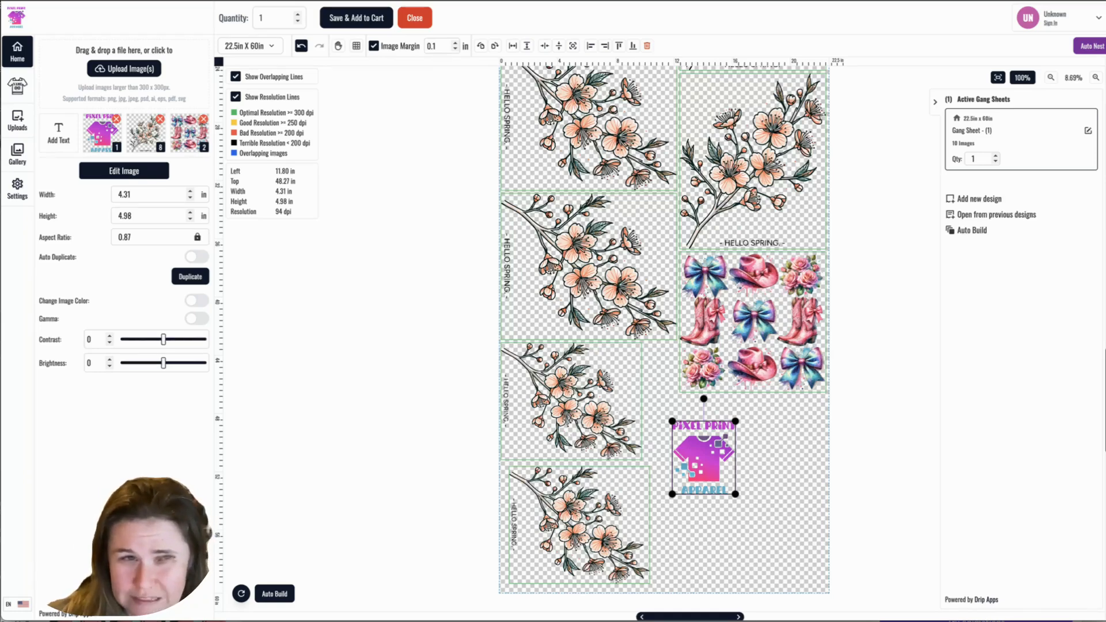
left_click_drag(735, 494, 736, 495)
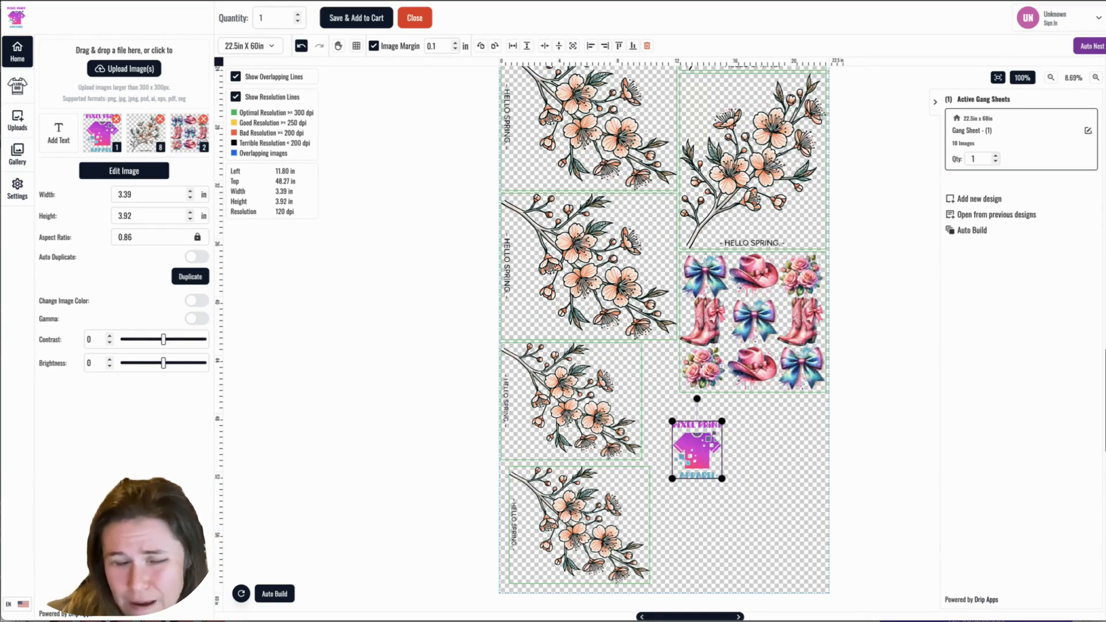
left_click_drag(722, 479, 704, 458)
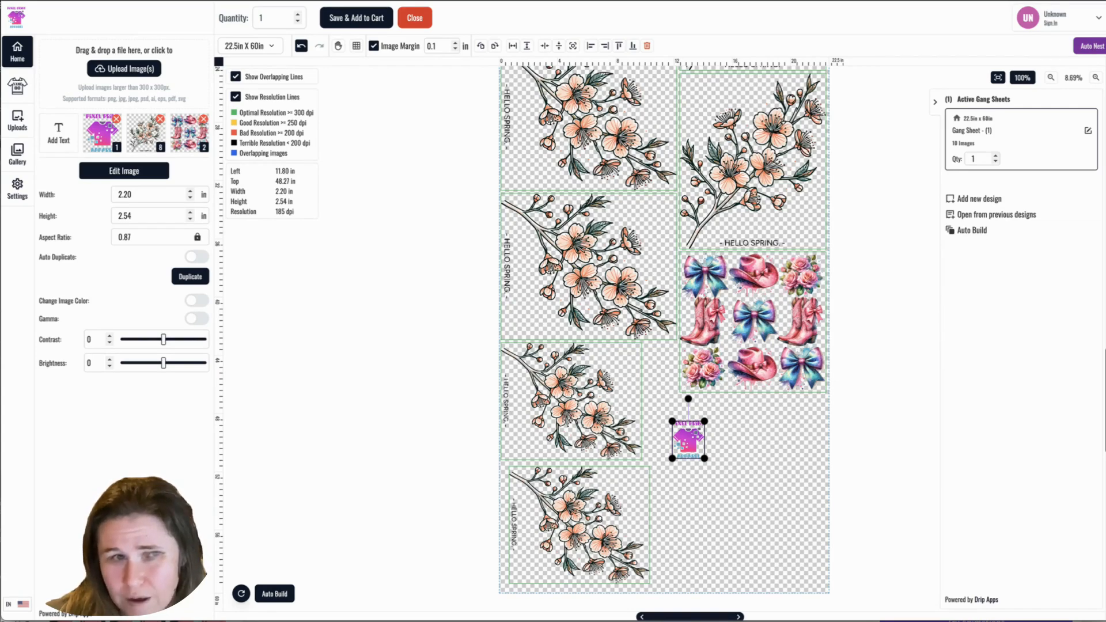
left_click_drag(704, 458, 692, 444)
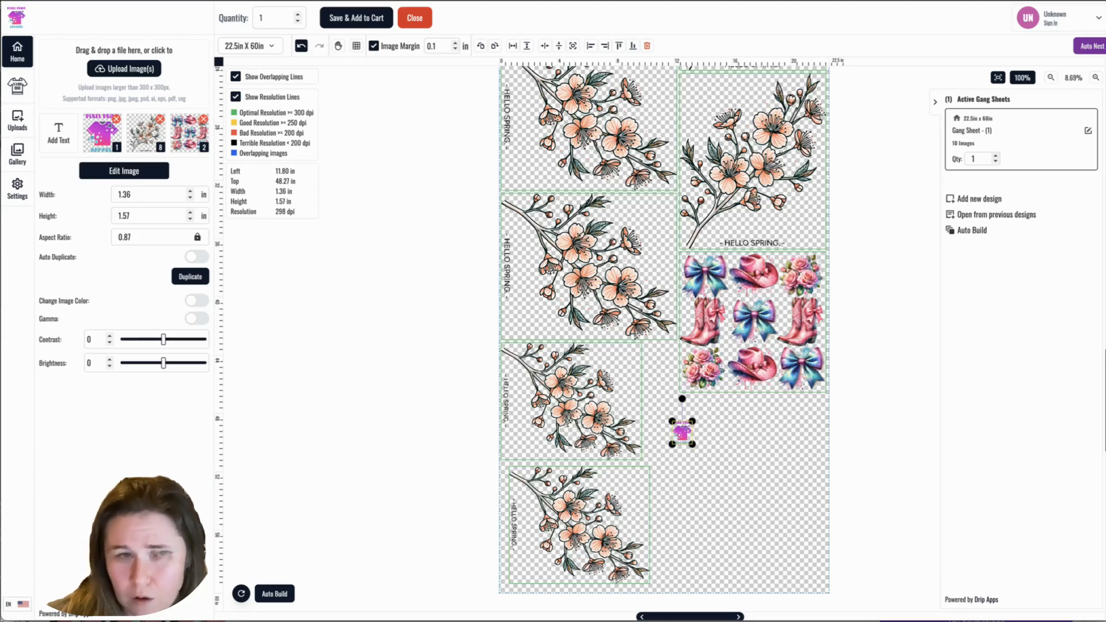
left_click_drag(682, 433, 665, 380)
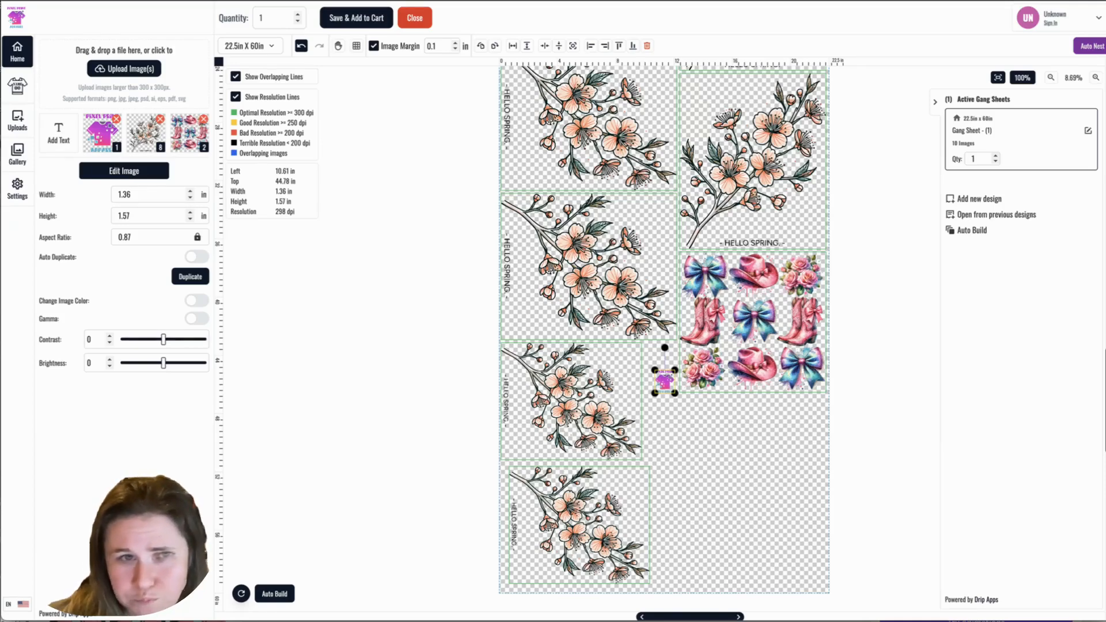
- Delete the low-resolution Pixel Print Apparel logo and open the add-to-cart confirmation for the gang sheet
key("Delete")
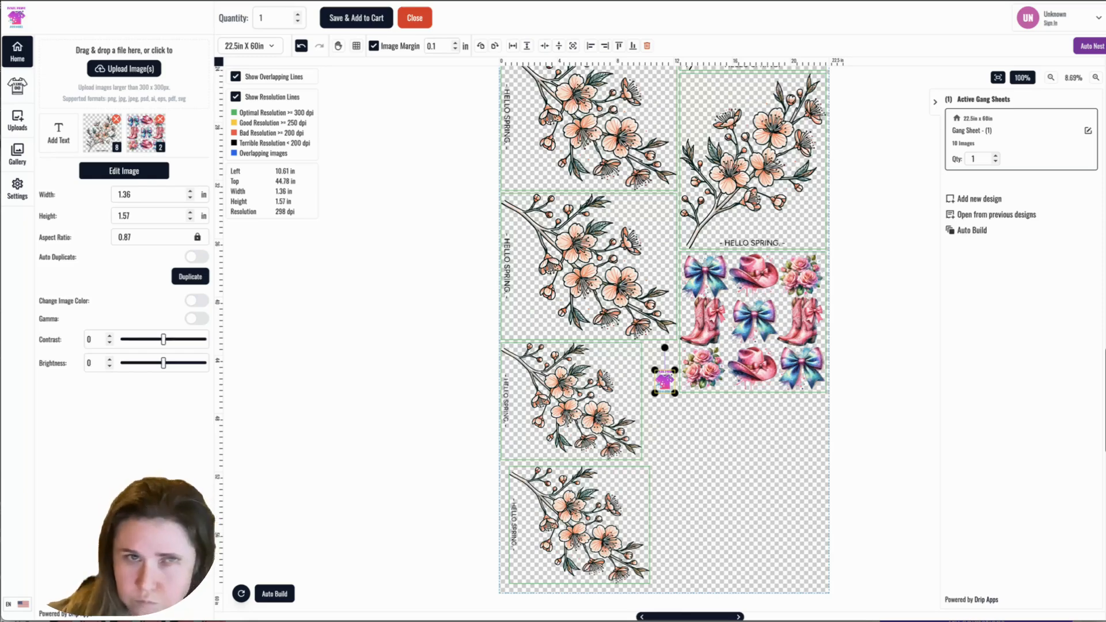
left_click(752, 322)
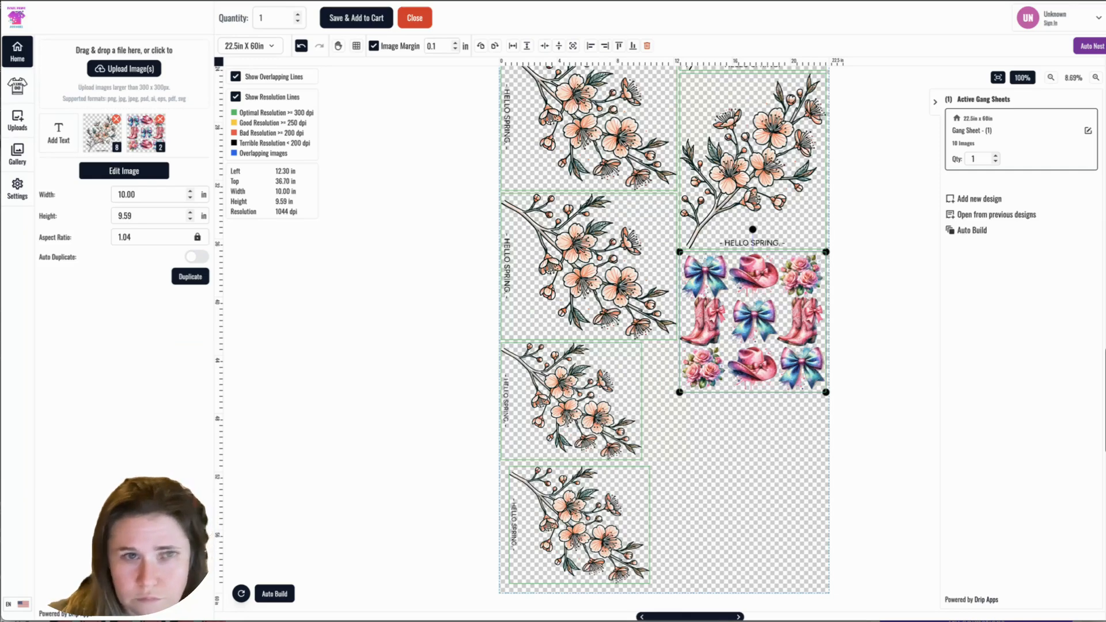
left_click(356, 18)
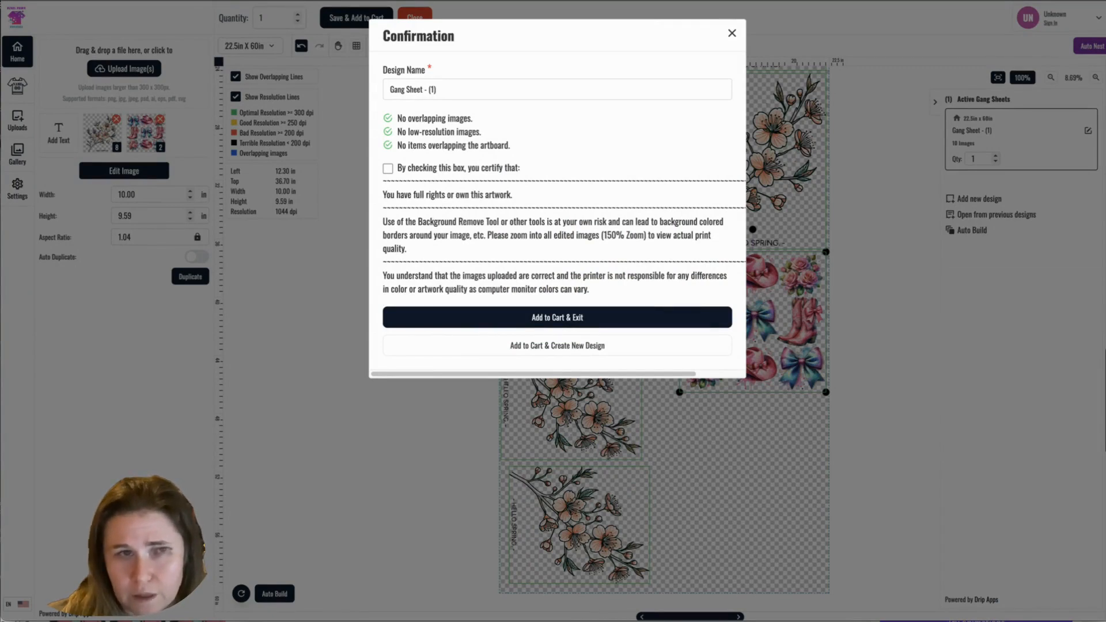
- Dismiss the add-to-cart confirmation and set the artboard's visual aid background to blue
left_click(388, 169)
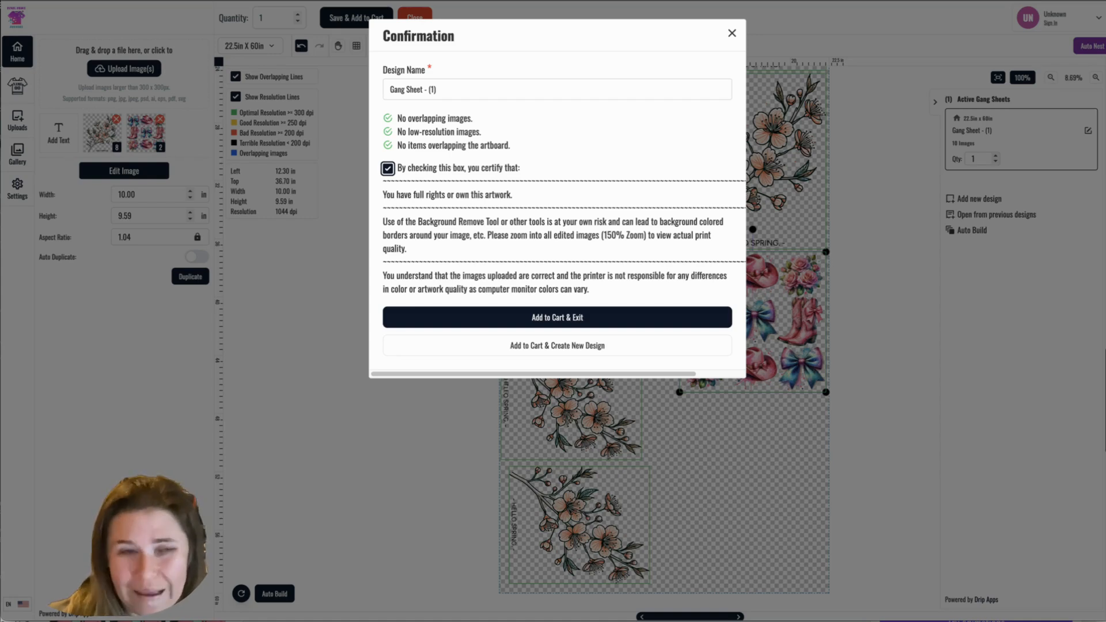
key("Escape")
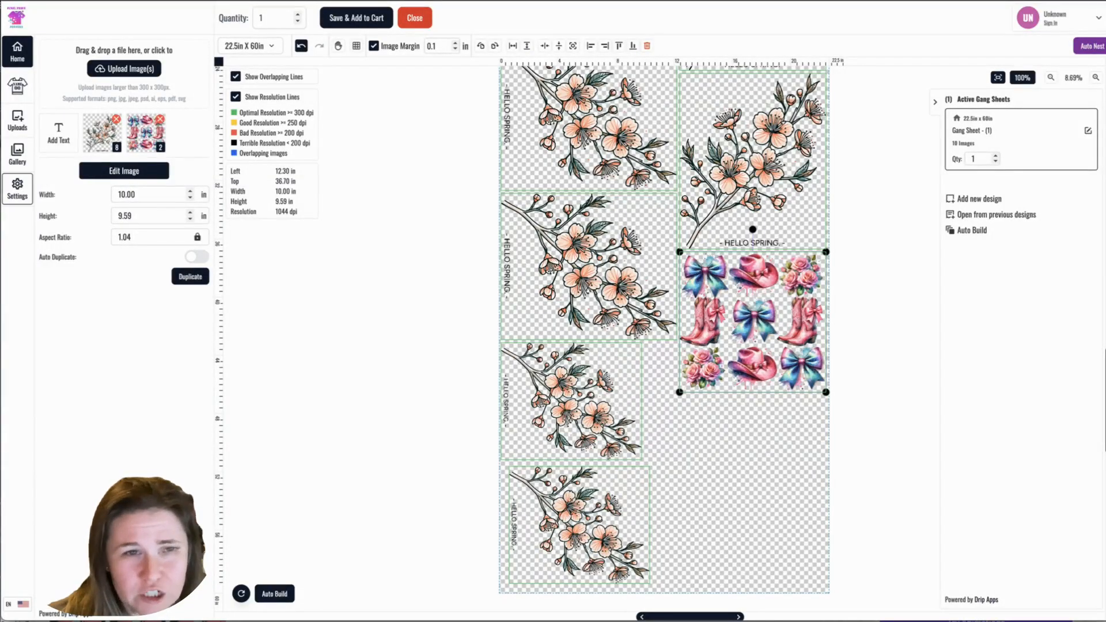
left_click(18, 189)
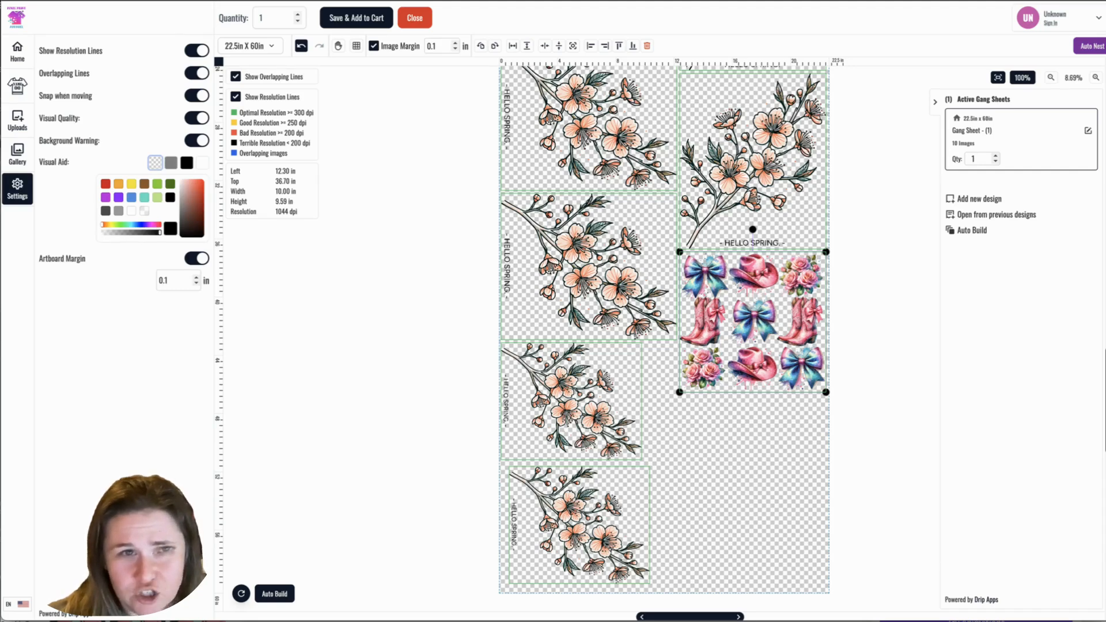
left_click(132, 197)
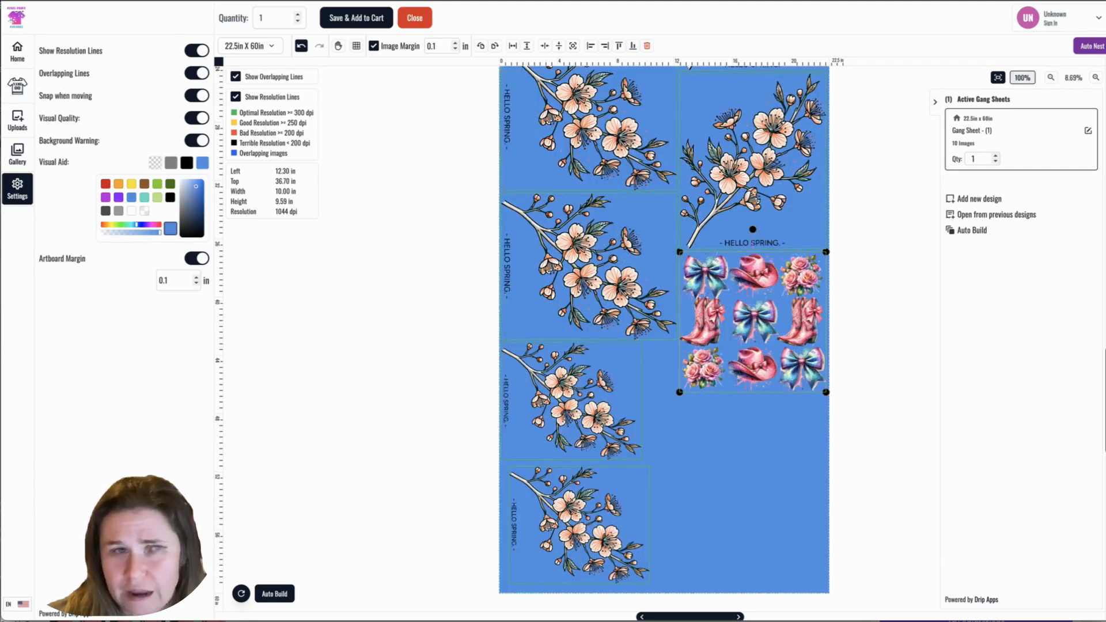
- Inspect the edges of the Hello Spring and bows, hats and boots artwork at 100% zoom for leftover background
scroll(665, 338, "up", 1)
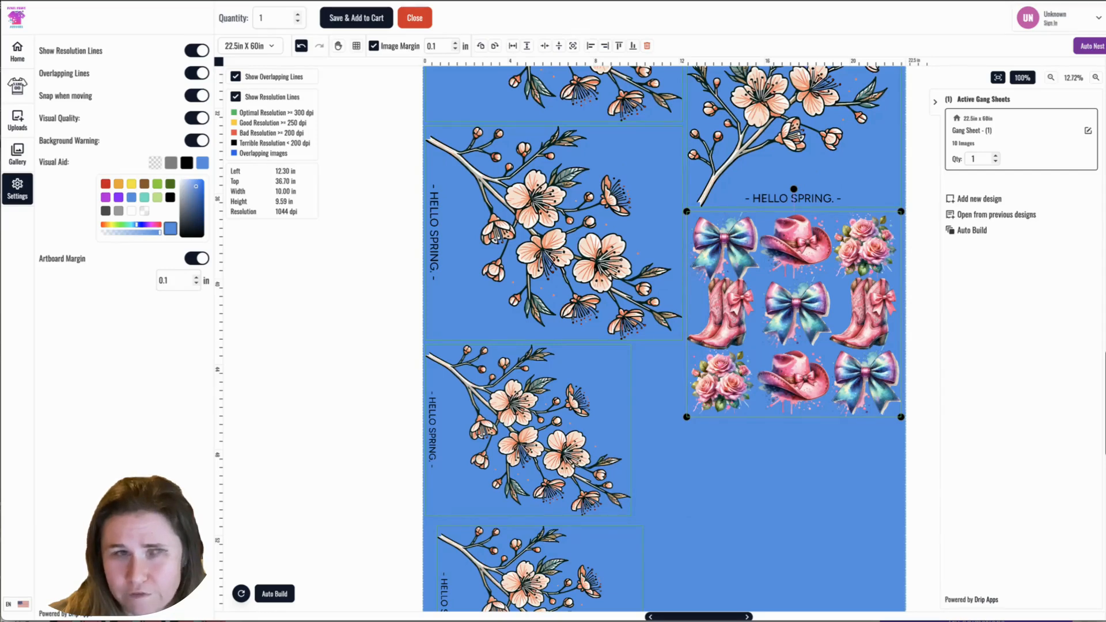
scroll(665, 338, "up", 1)
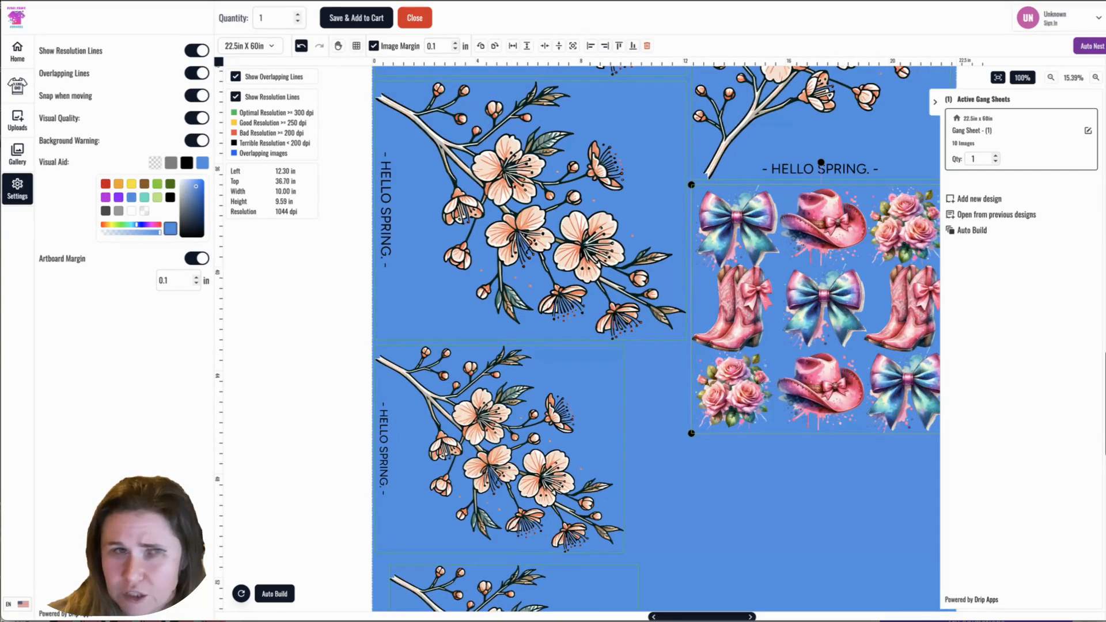
scroll(667, 341, "up", 1)
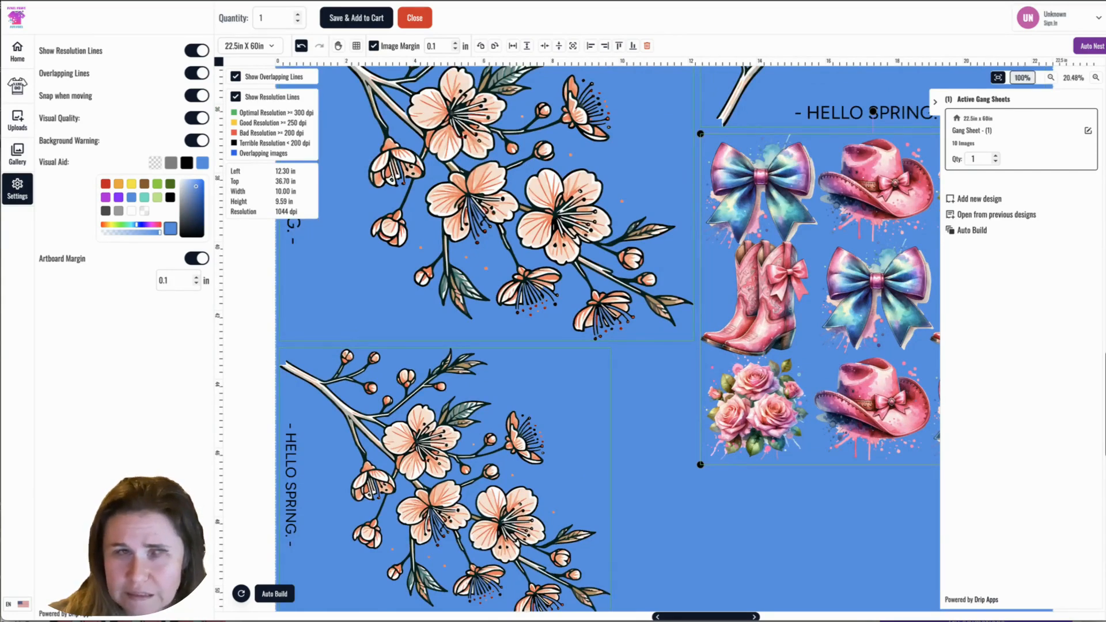
left_click(1022, 77)
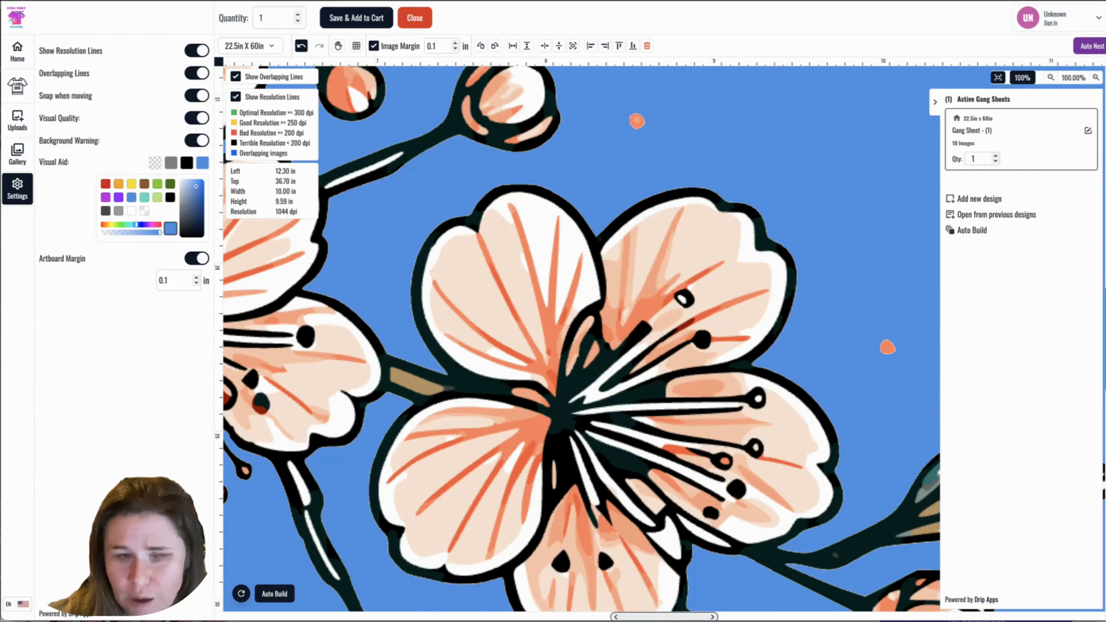
left_click_drag(664, 617, 872, 617)
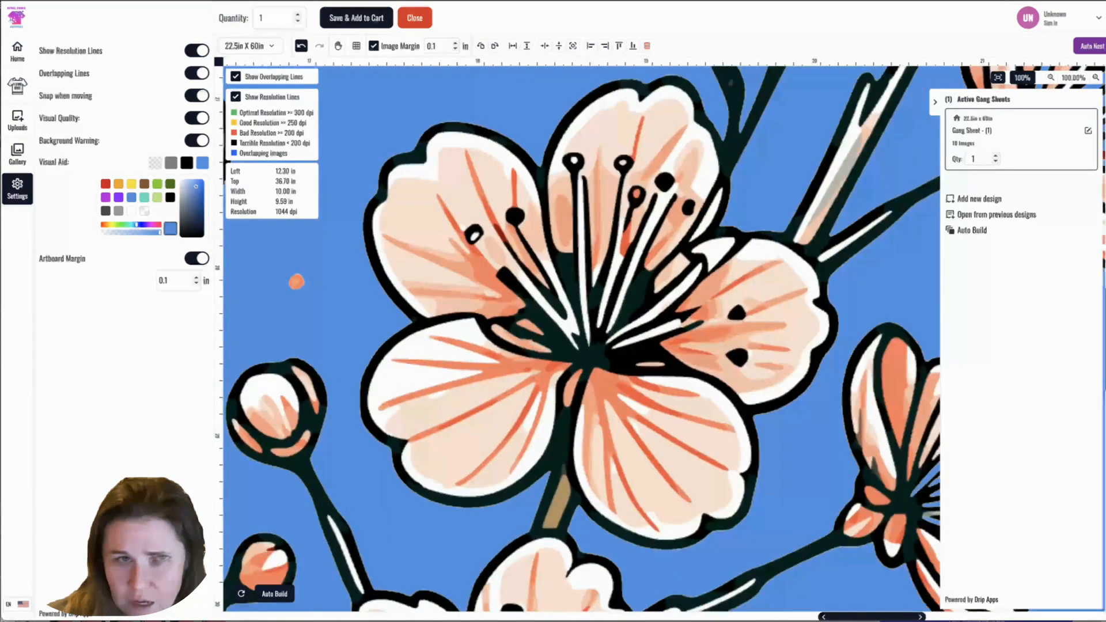
scroll(581, 340, "down", 4)
scroll(582, 340, "down", 10)
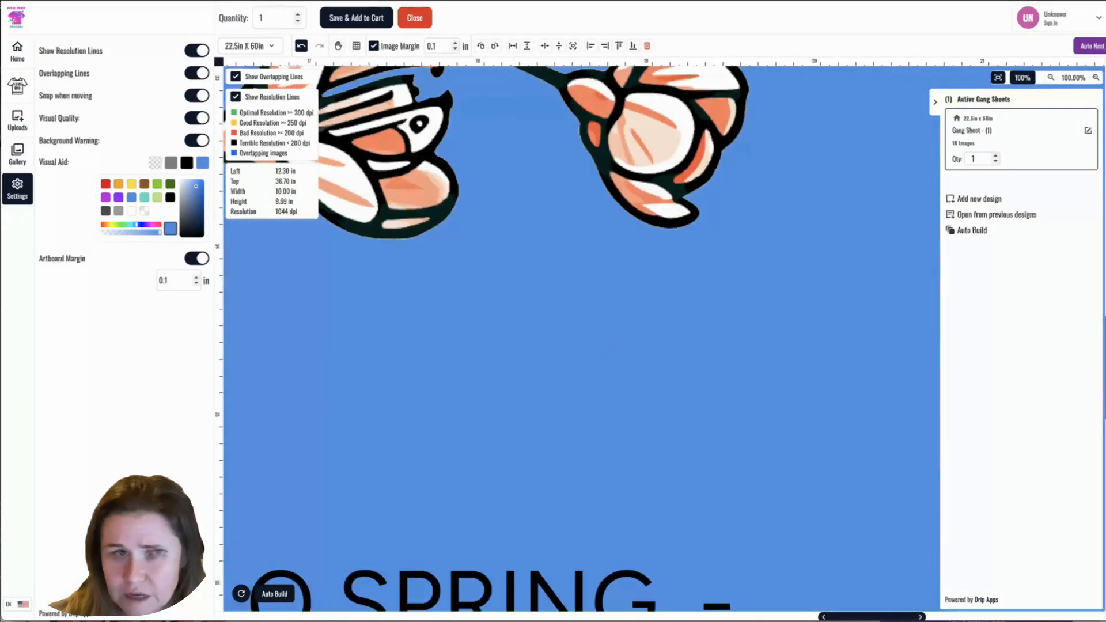
scroll(581, 340, "down", 18)
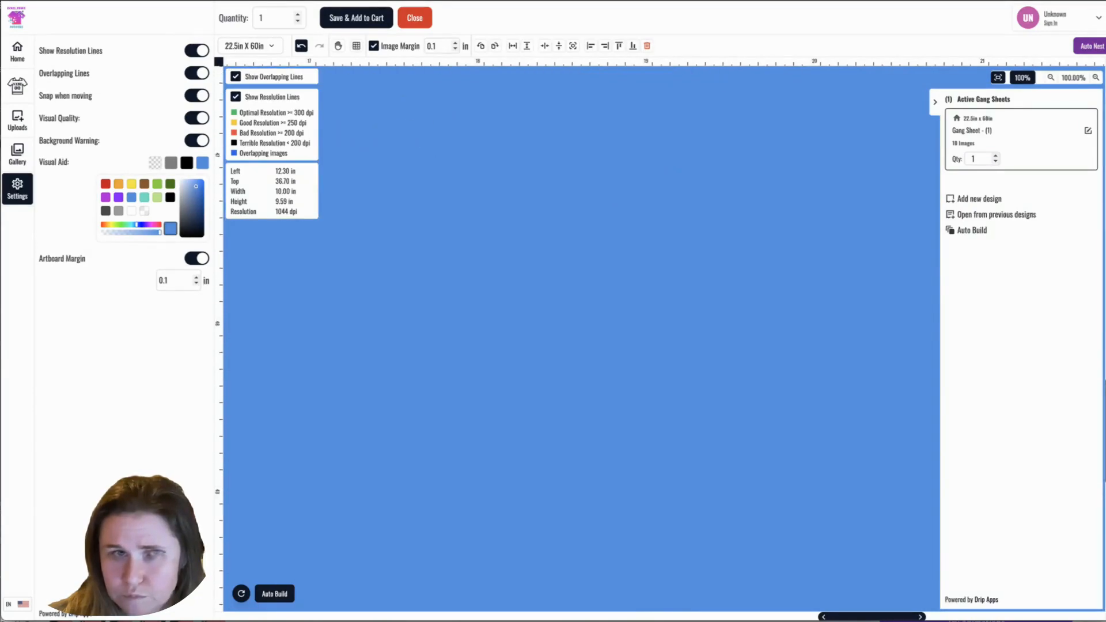
scroll(581, 340, "up", 18)
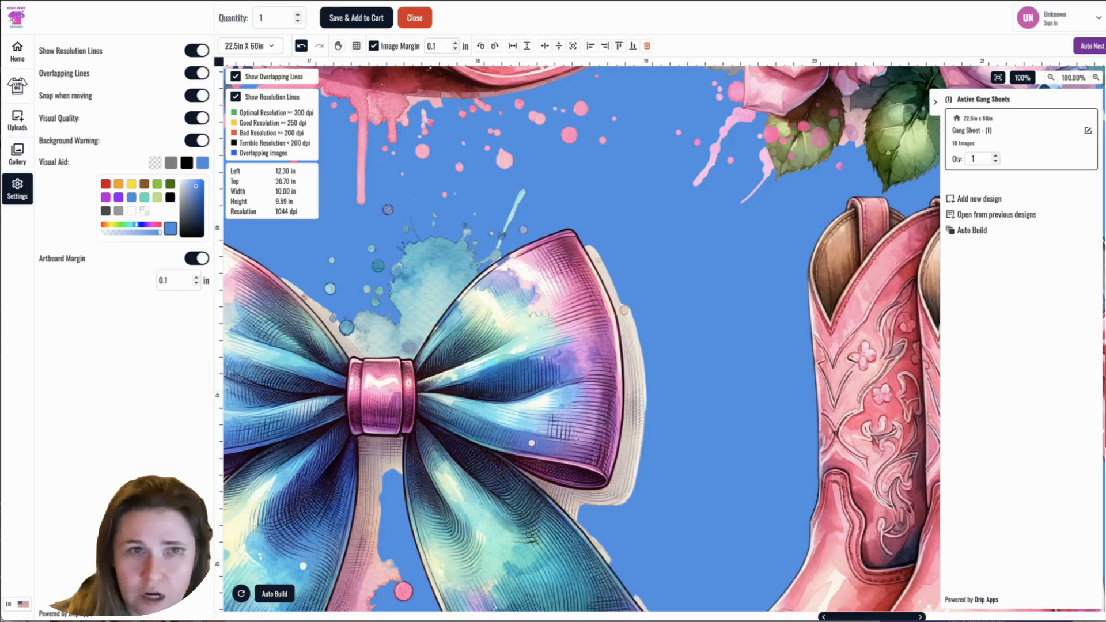
- Try turquoise and dark purple visual aid backgrounds behind the artwork, and settle on a near-black navy
left_click(144, 198)
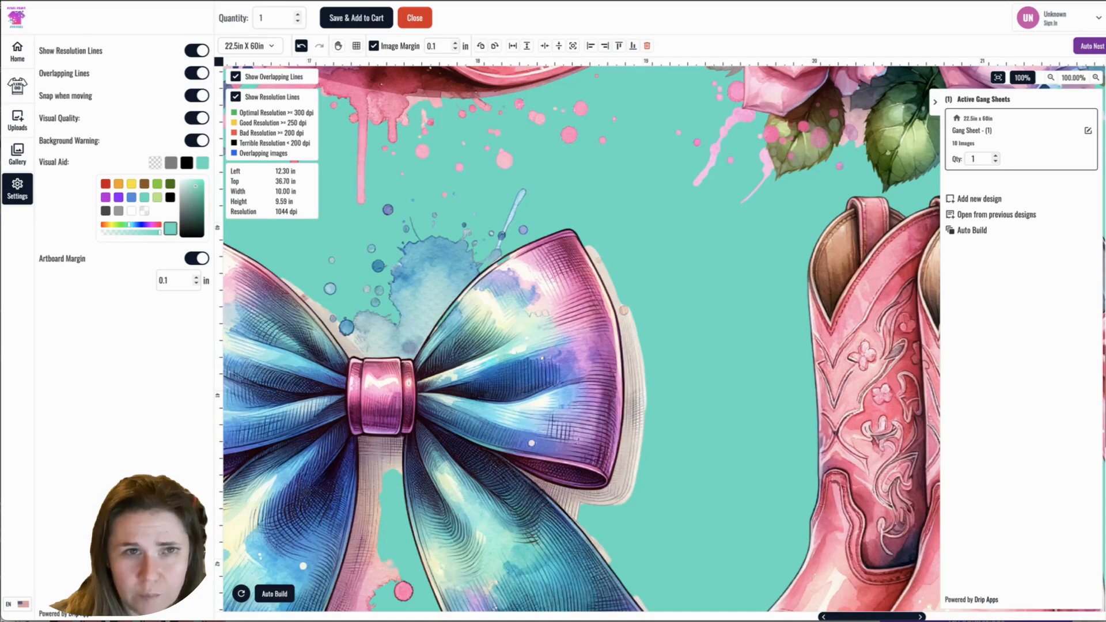
left_click(144, 224)
left_click(193, 211)
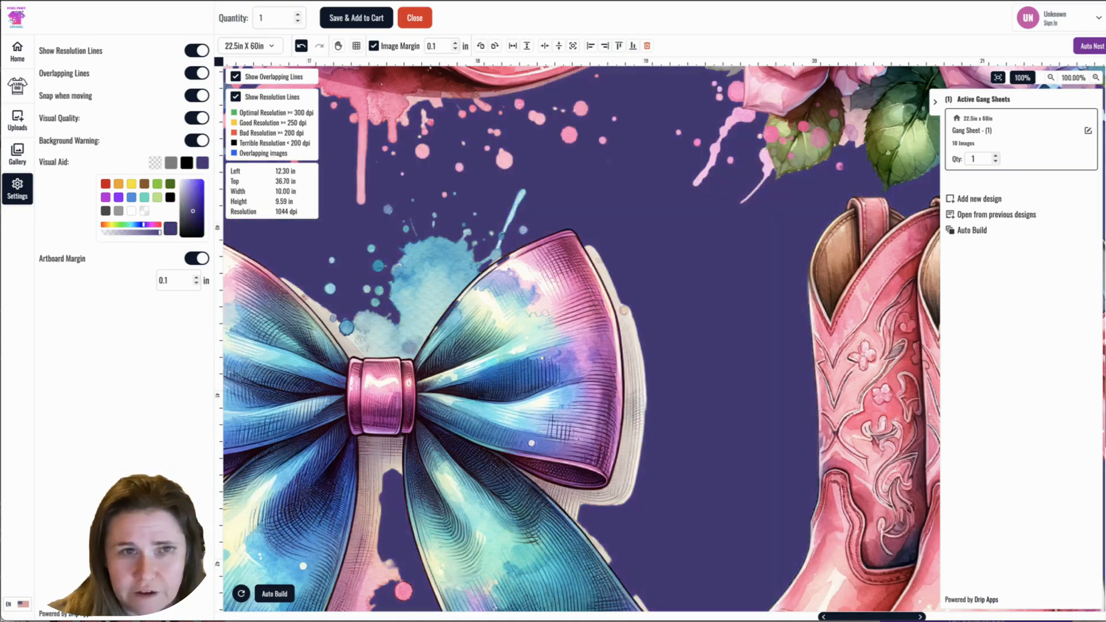
left_click(196, 229)
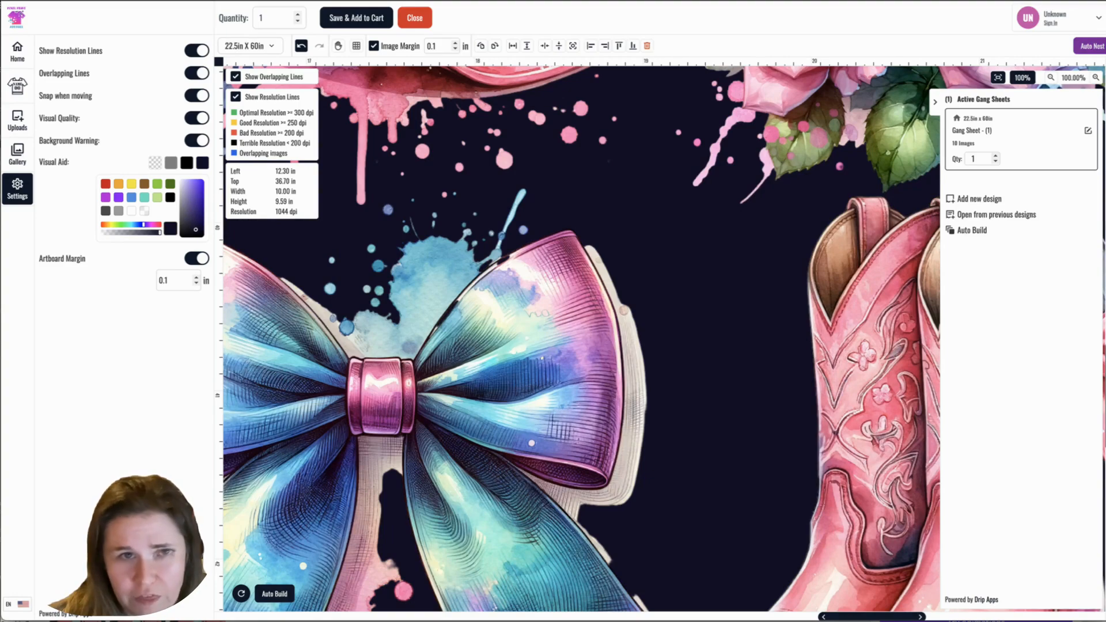
- Certify the artwork rights and quality terms, add the gang sheet to the cart with exit, and open its preview
left_click(357, 18)
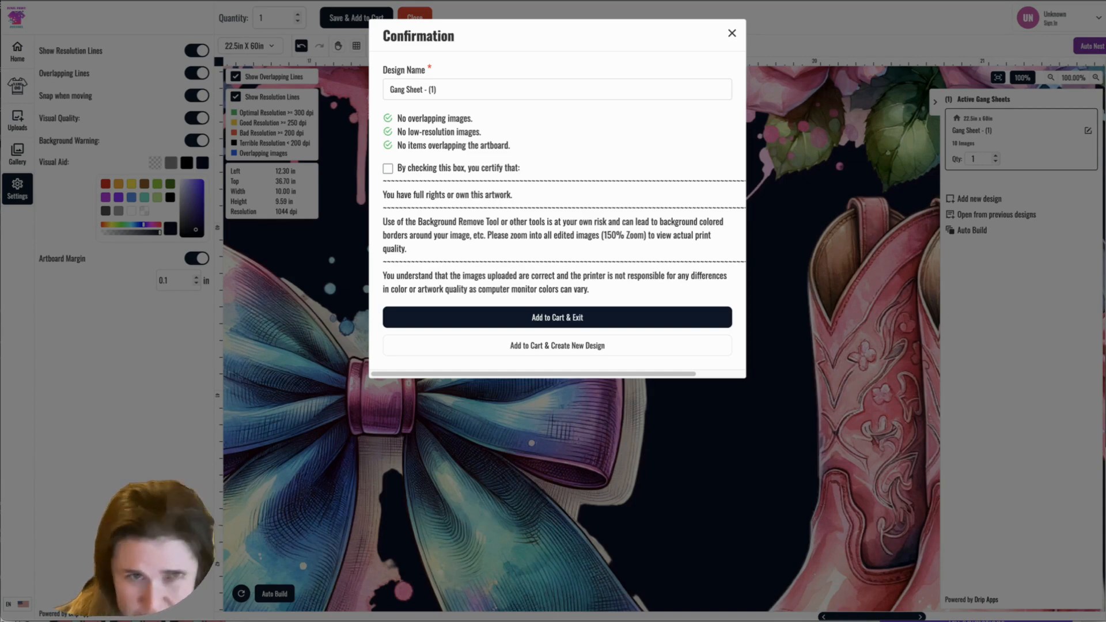
left_click(388, 168)
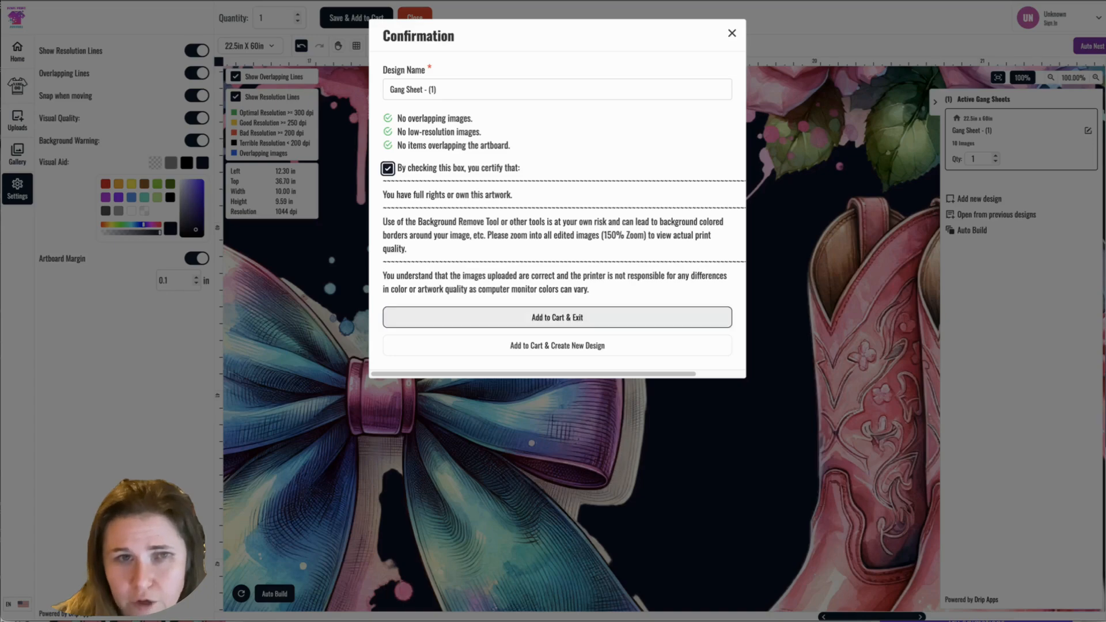
left_click(557, 318)
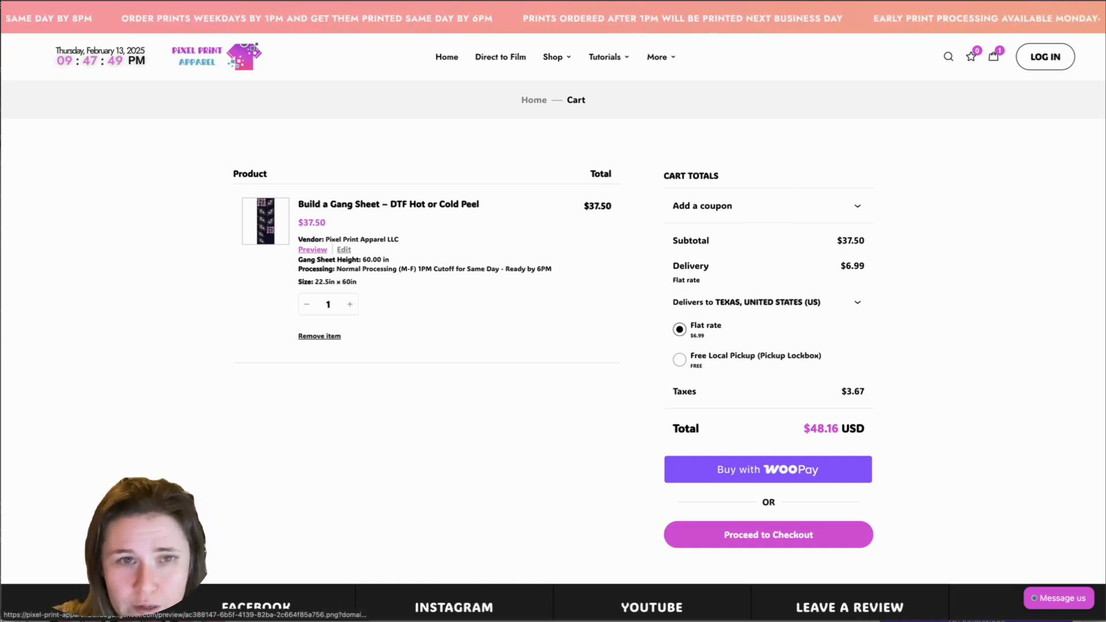
left_click(312, 250)
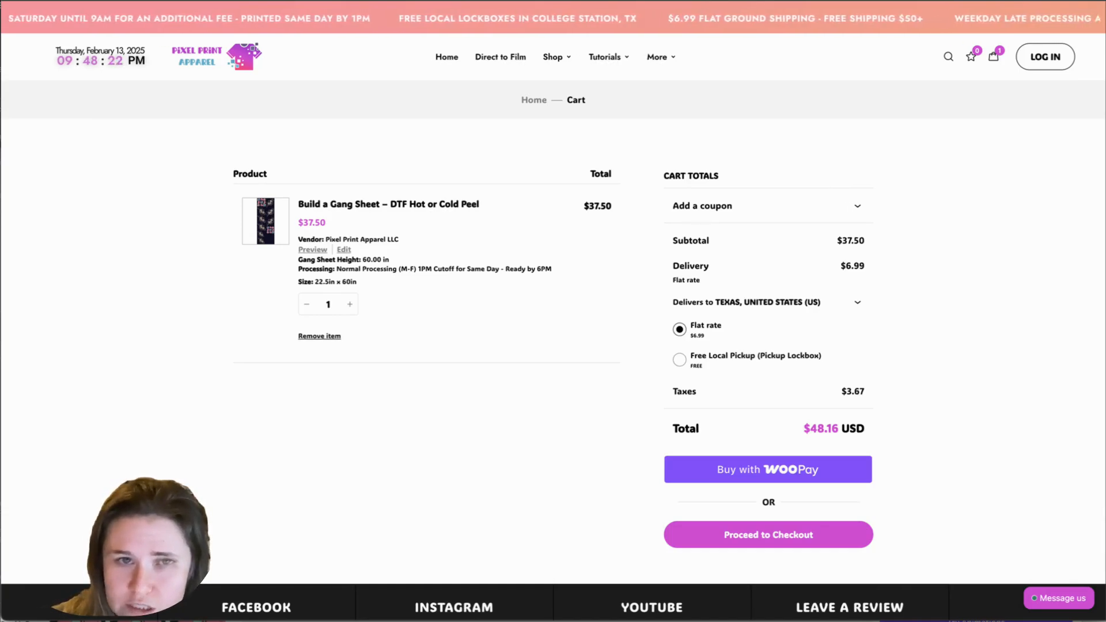
- Select Free Local Pickup (Pickup Lockbox) for the cart order and proceed to checkout
scroll(553, 311, "down", 1)
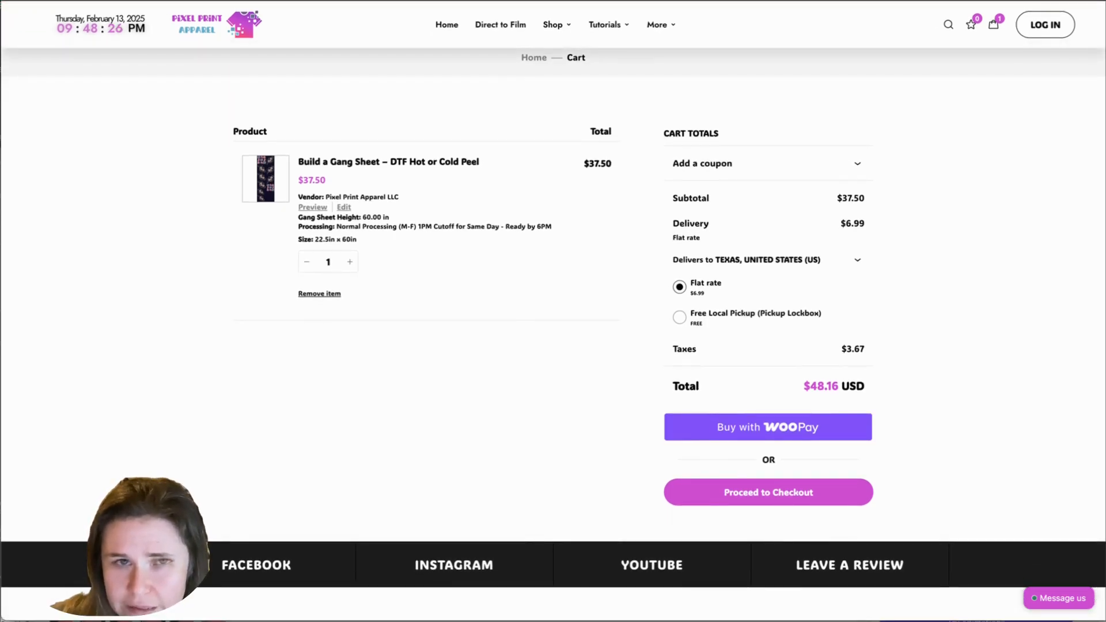
left_click(680, 317)
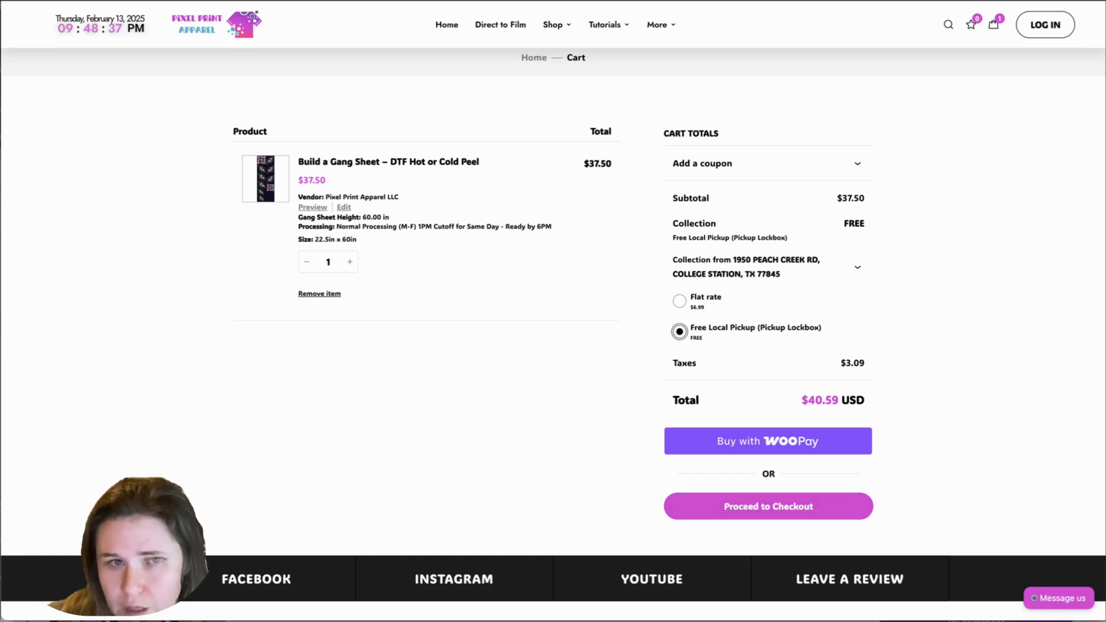
left_click(769, 506)
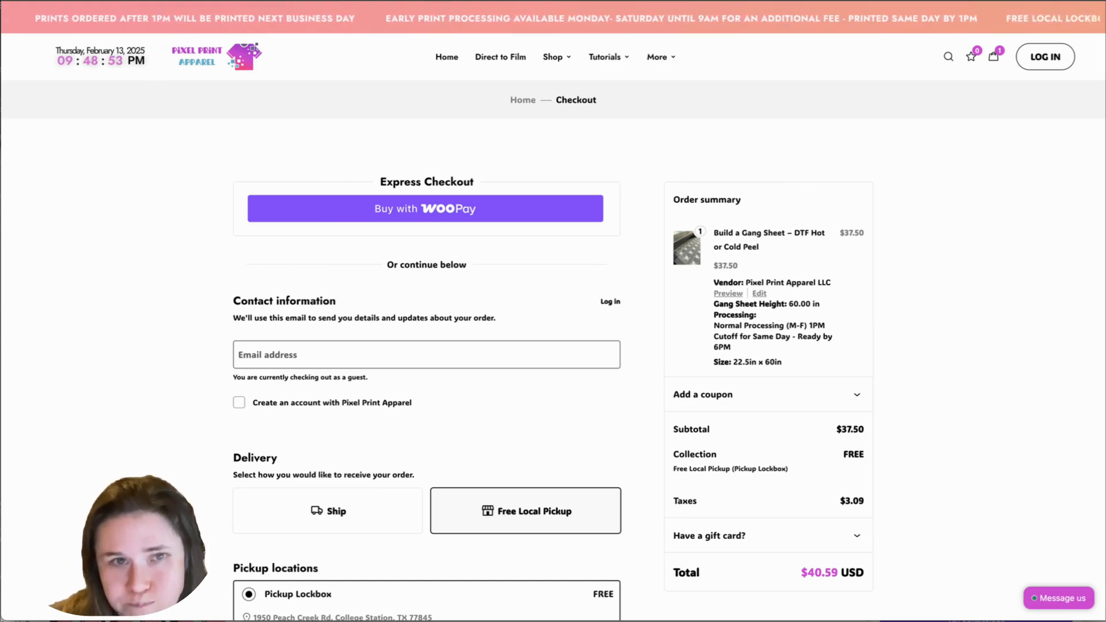
- Review the checkout form's delivery, billing and payment sections, and briefly reveal the optional order note field
scroll(552, 345, "down", 4)
scroll(552, 346, "down", 2)
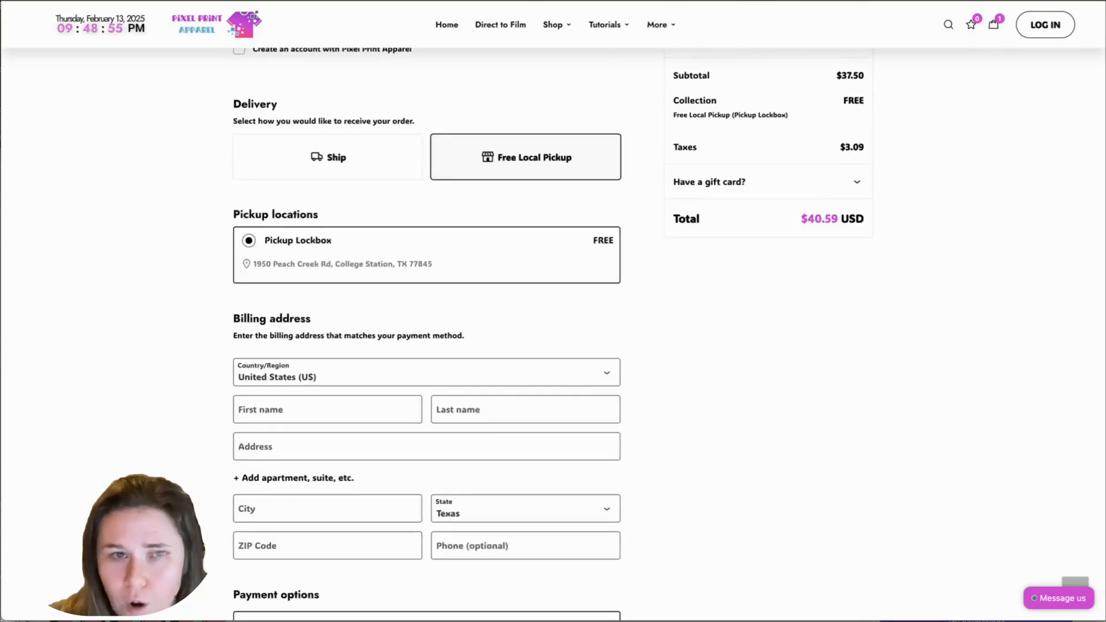
scroll(427, 346, "down", 11)
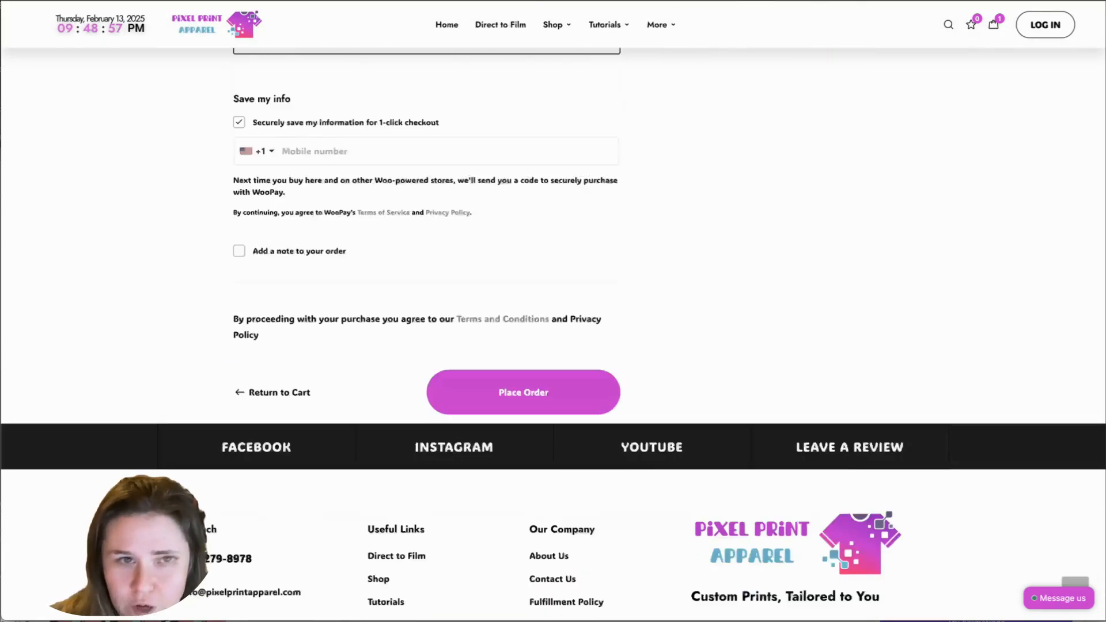
scroll(454, 447, "up", 3)
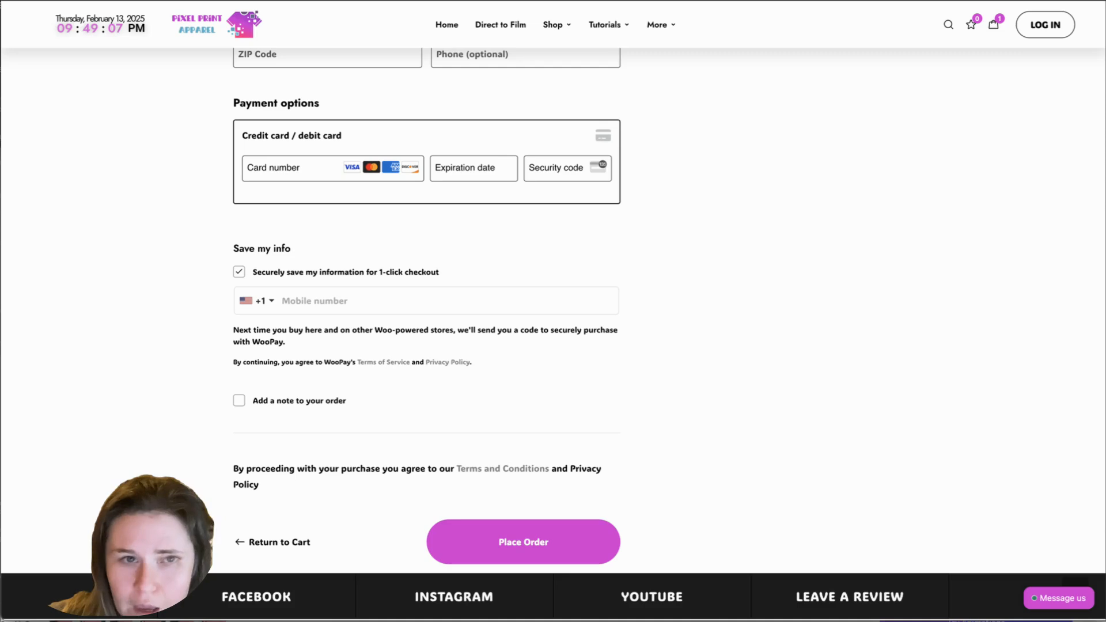
left_click(239, 400)
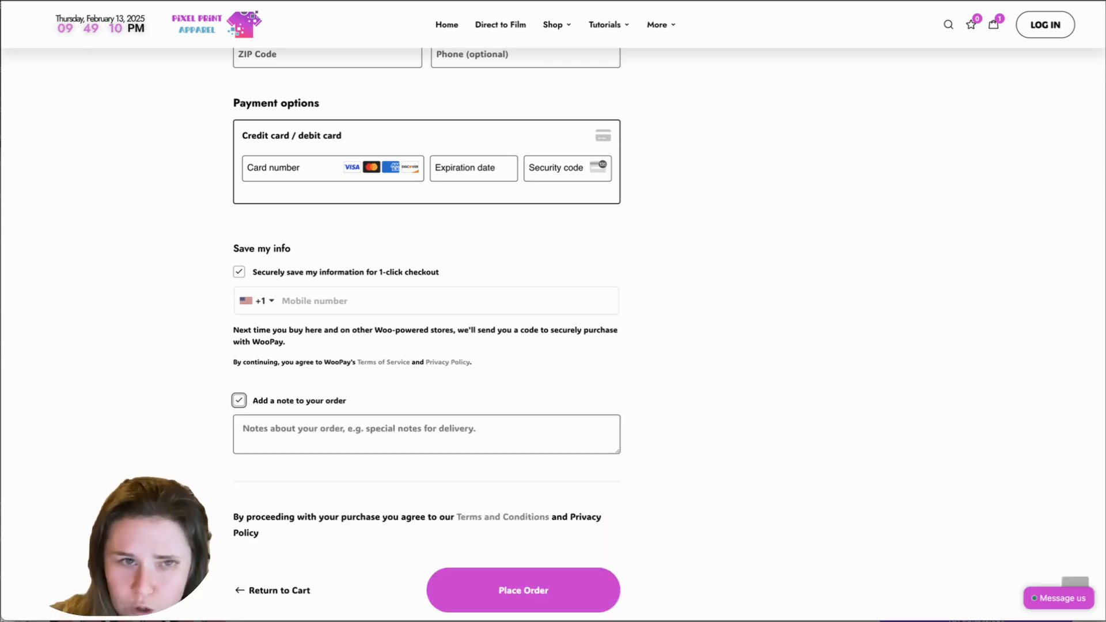
key("space")
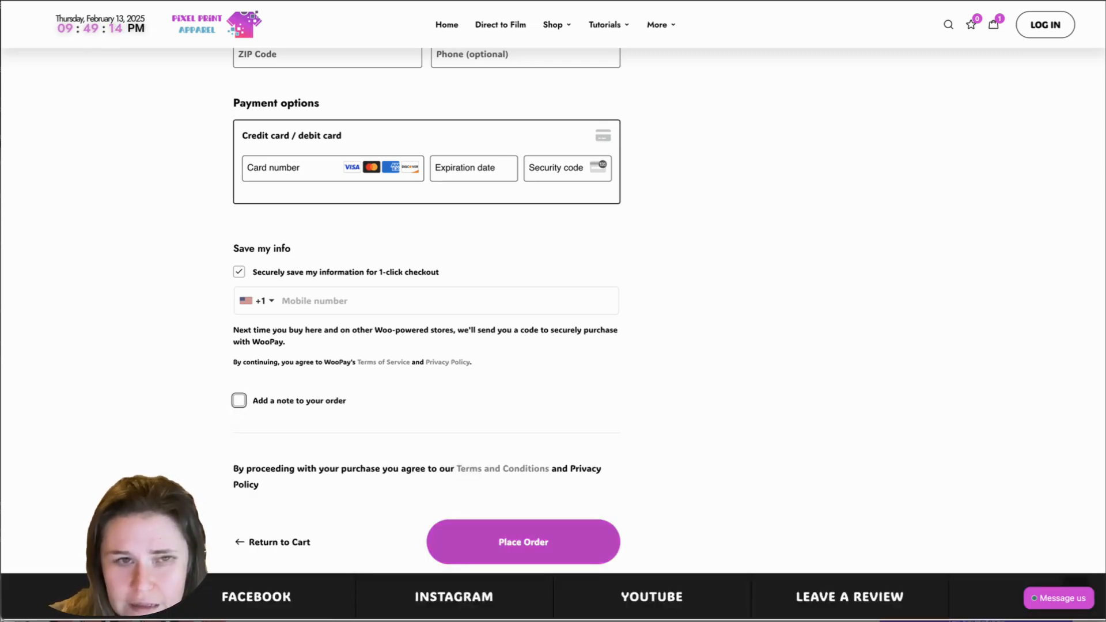
scroll(426, 311, "up", 8)
scroll(426, 311, "up", 6)
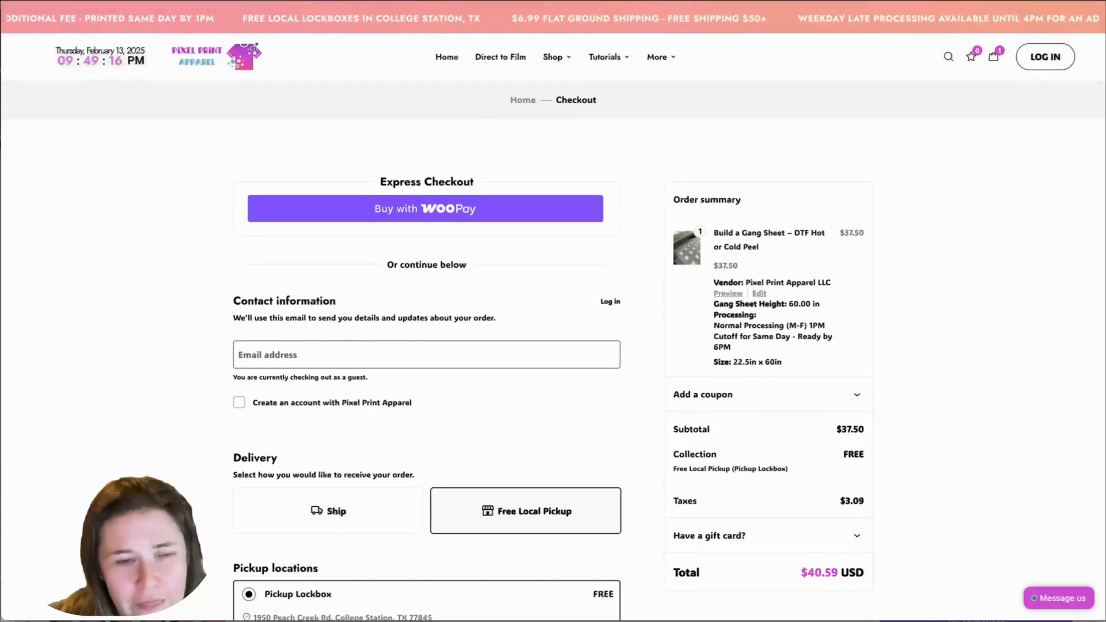